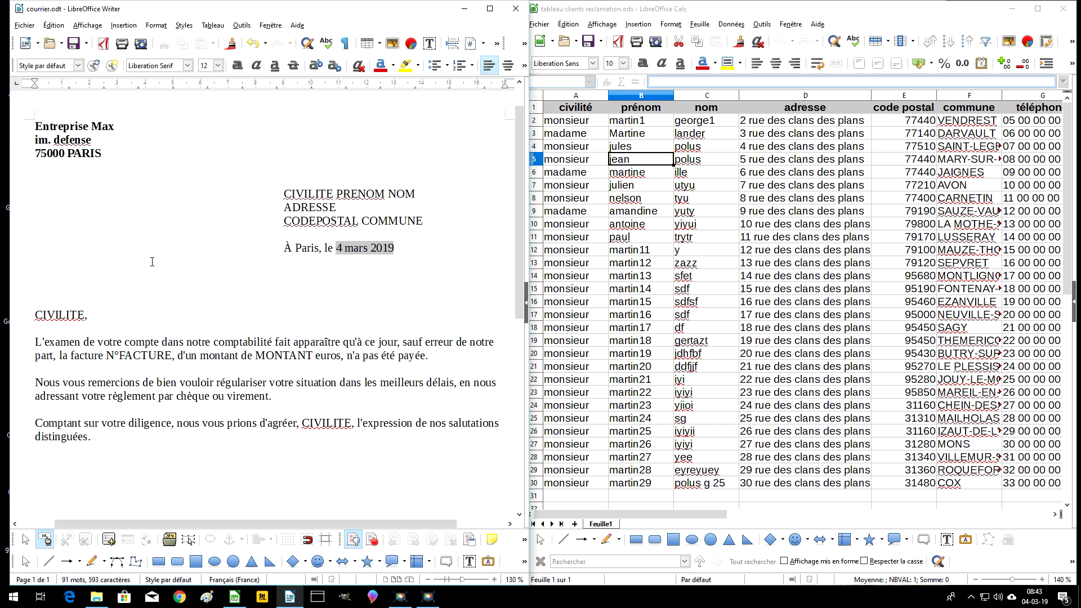
Step: Examine the placeholders in the letter, such as CIVILITE, PRENOM, ADRESSE and MONTANT, alongside the column headings of the client spreadsheet
{"action": "left_click_drag", "start_coordinate": [36, 125], "coordinate": [402, 457]}
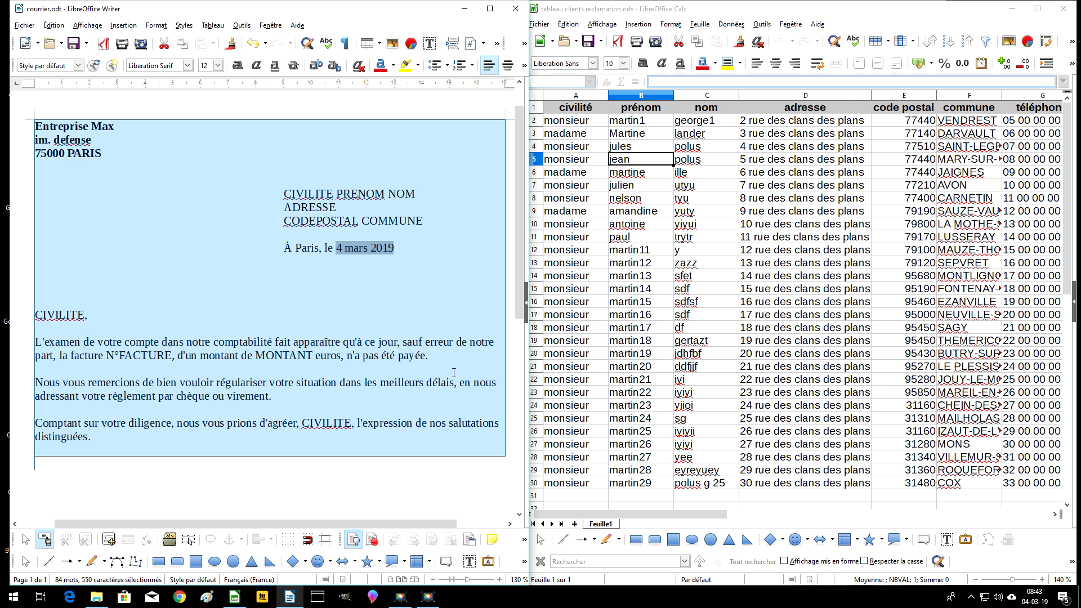
{"action": "left_click", "coordinate": [636, 200]}
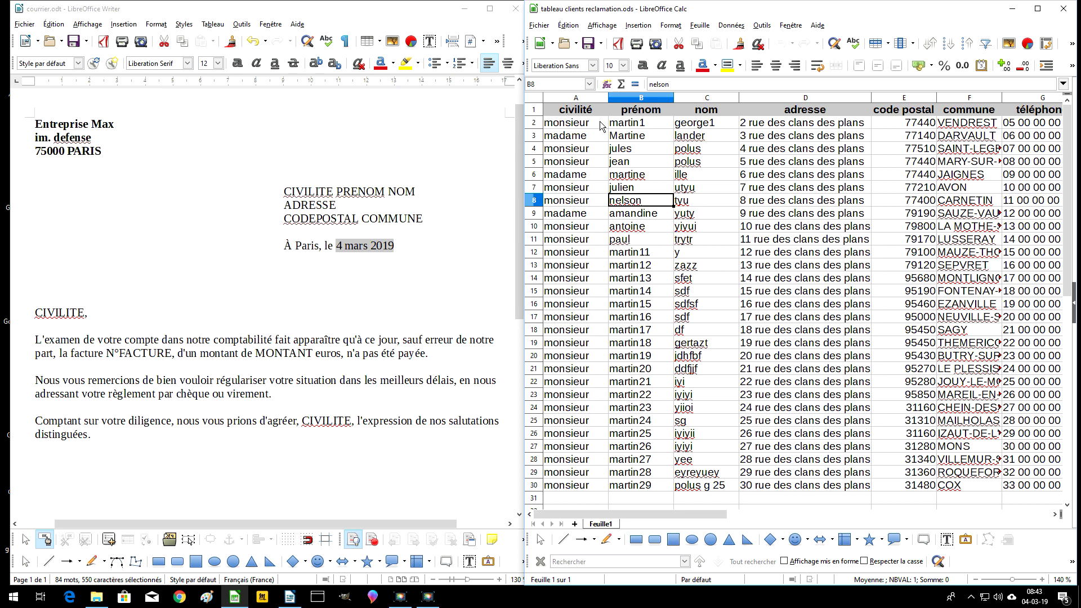
{"action": "left_click_drag", "start_coordinate": [694, 510], "coordinate": [660, 508]}
{"action": "left_click", "coordinate": [575, 111]}
{"action": "mouse_move", "coordinate": [641, 515]}
{"action": "left_mouse_down"}
{"action": "mouse_move", "coordinate": [674, 514]}
{"action": "mouse_move", "coordinate": [626, 513]}
{"action": "left_mouse_up"}
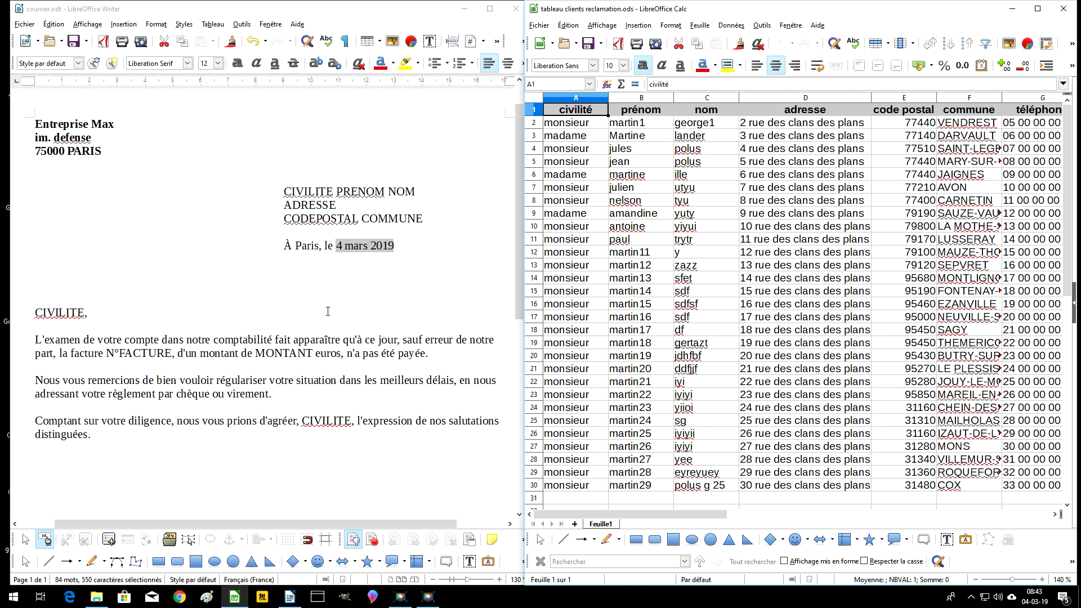
{"action": "double_click", "coordinate": [284, 353]}
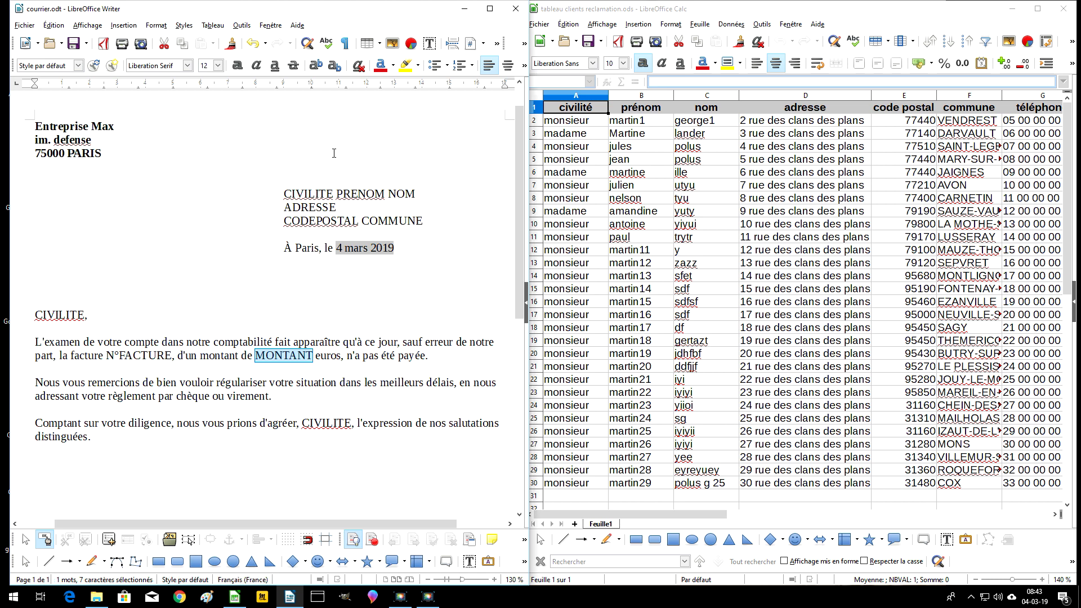
{"action": "double_click", "coordinate": [308, 193]}
{"action": "double_click", "coordinate": [363, 194]}
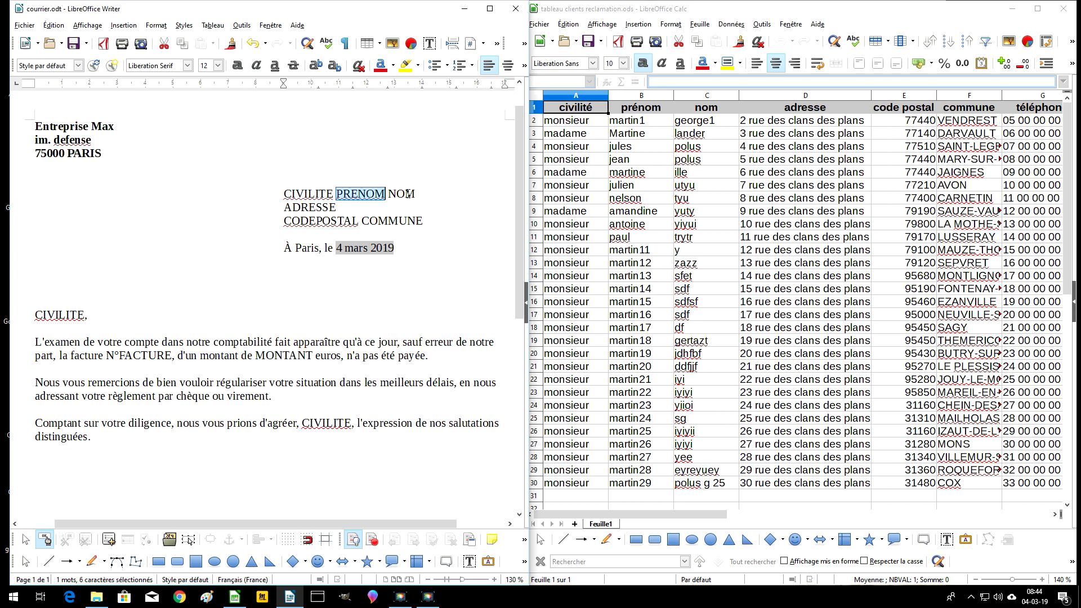
{"action": "double_click", "coordinate": [387, 194]}
{"action": "double_click", "coordinate": [319, 207]}
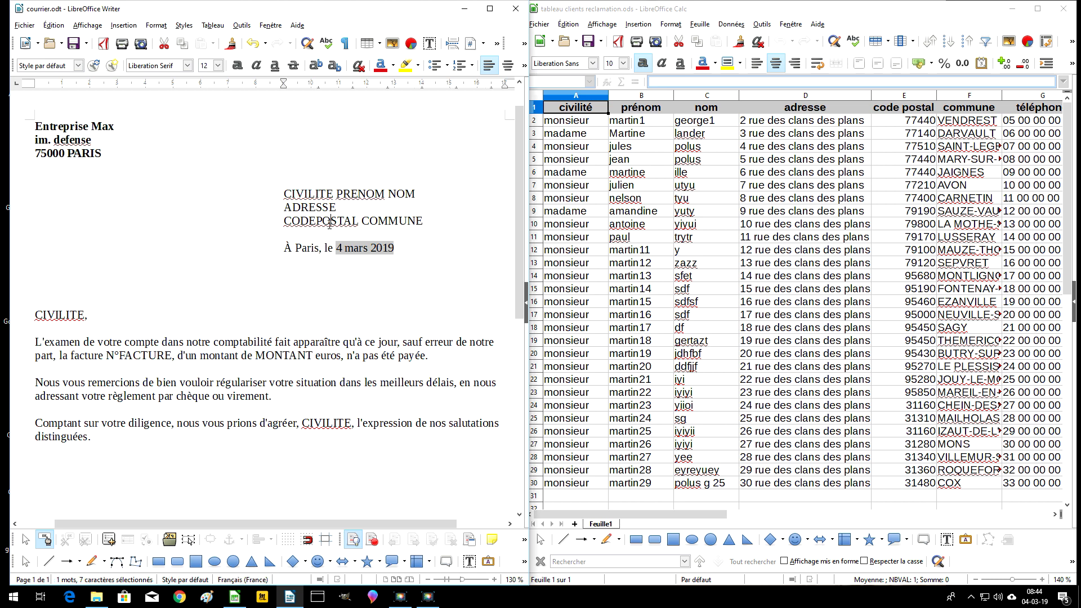
{"action": "double_click", "coordinate": [321, 220]}
{"action": "double_click", "coordinate": [413, 219]}
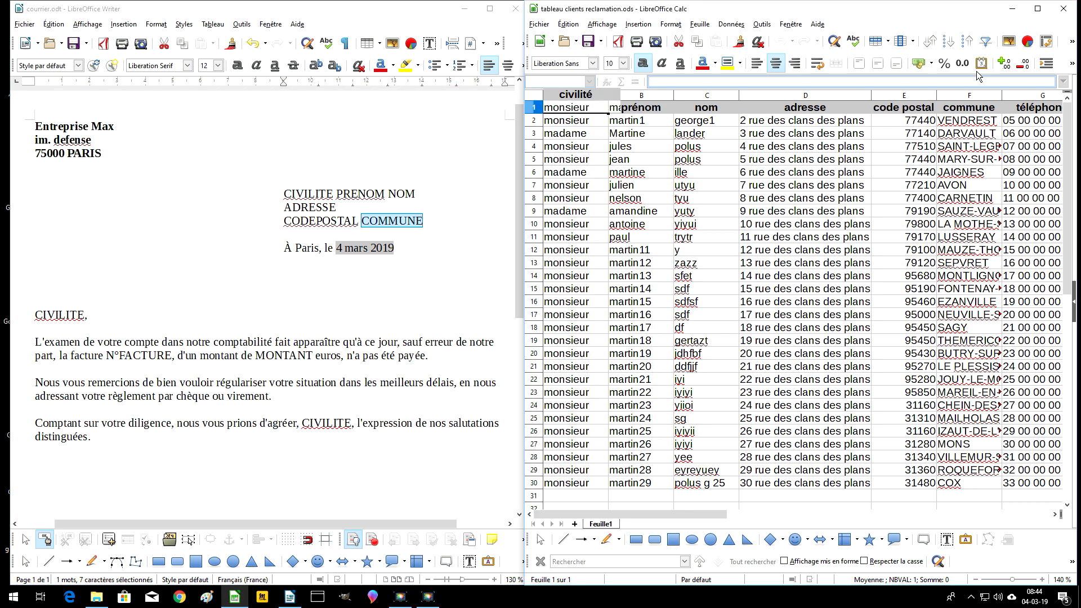
Step: Close the client spreadsheet and maximize the letter window
{"action": "left_click", "coordinate": [1062, 11]}
{"action": "left_click", "coordinate": [490, 9]}
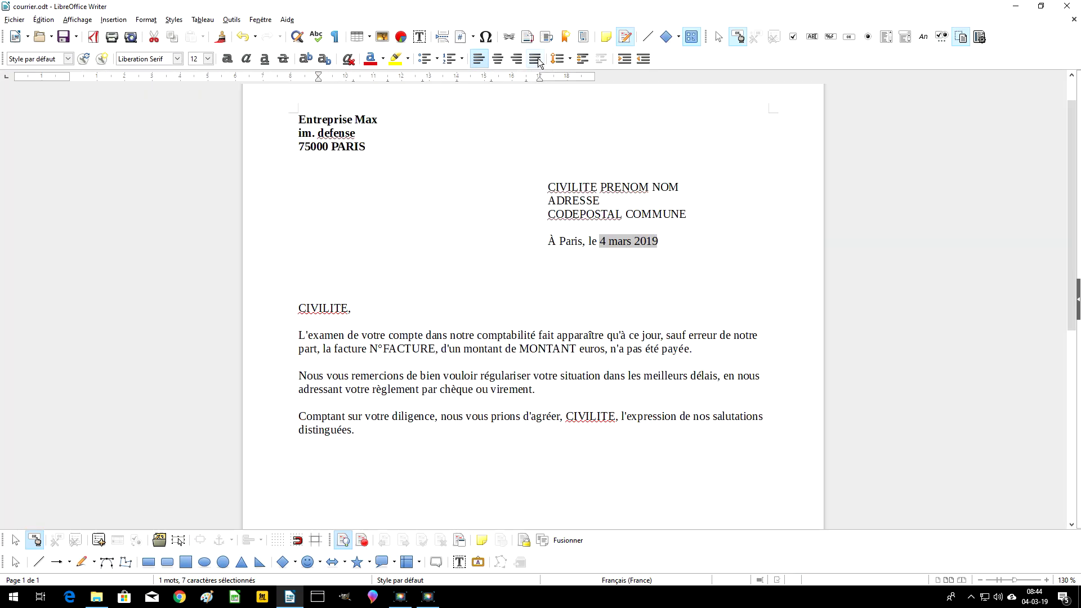
{"action": "left_click", "coordinate": [478, 319]}
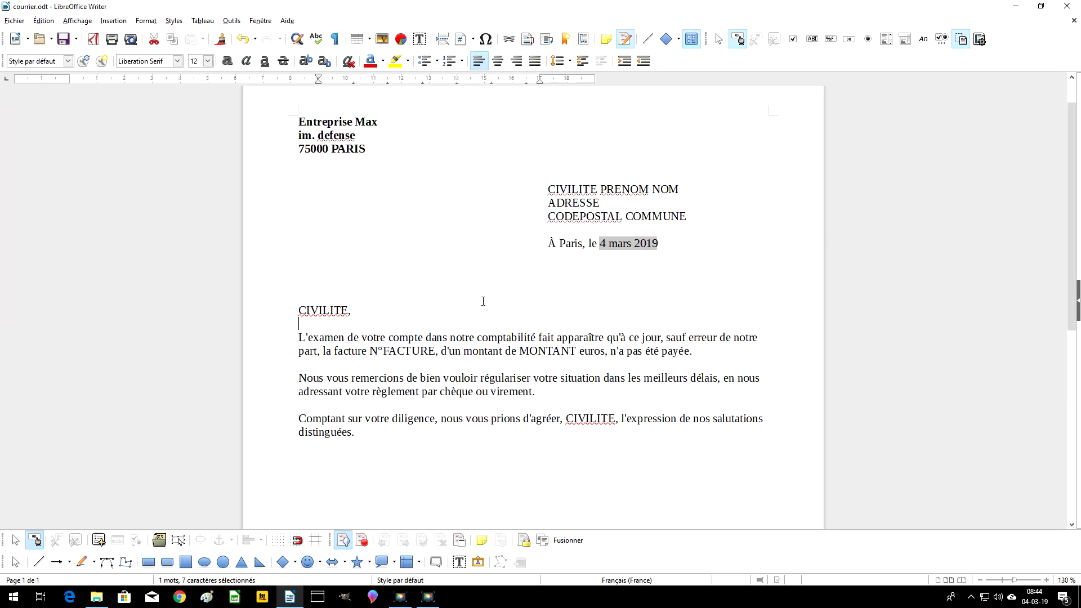
Step: Add the file "tableau clients reclamation" as a database source for the letter's mail merge fields
{"action": "left_click", "coordinate": [105, 23]}
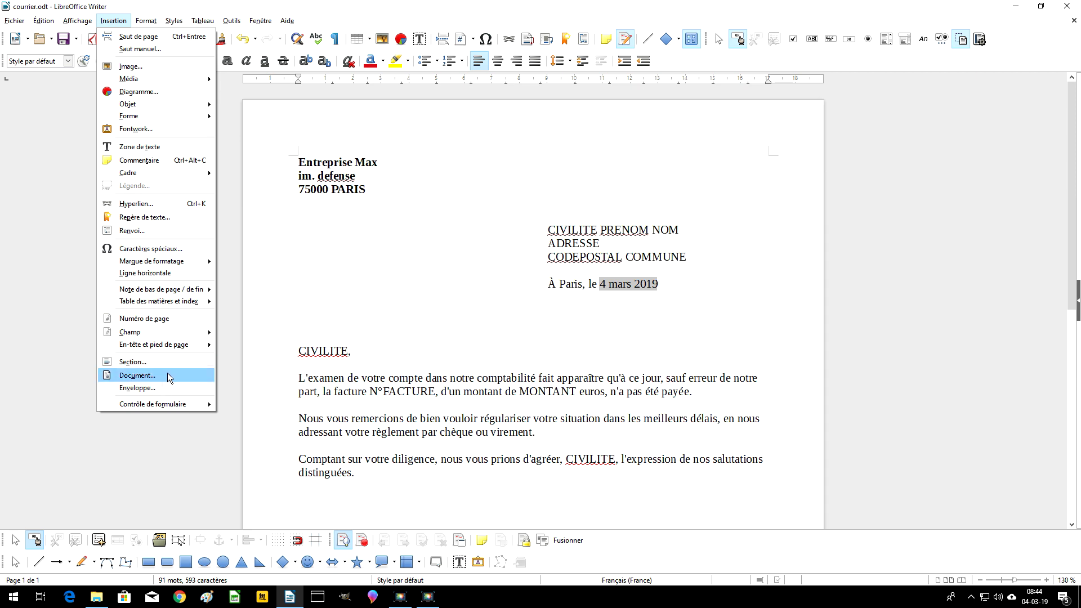
{"action": "mouse_move", "coordinate": [176, 337]}
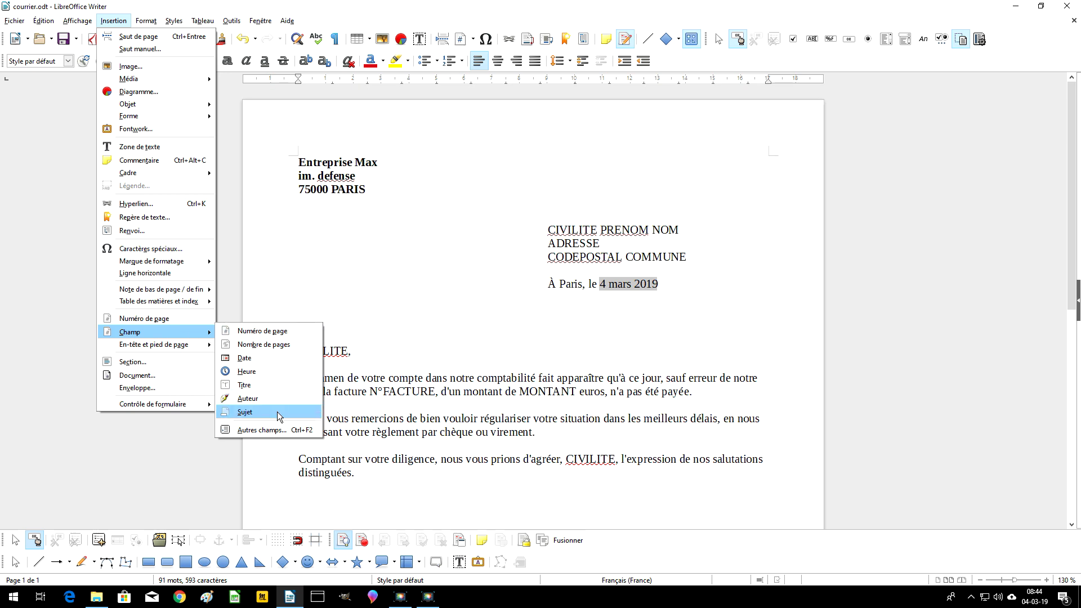
{"action": "left_click", "coordinate": [273, 431]}
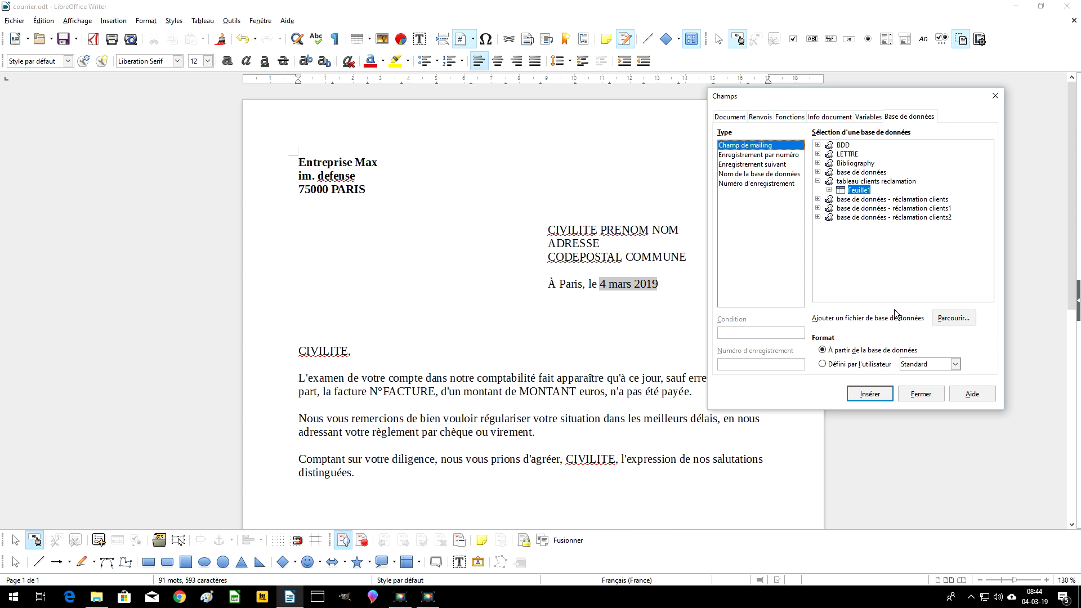
{"action": "left_click", "coordinate": [950, 316]}
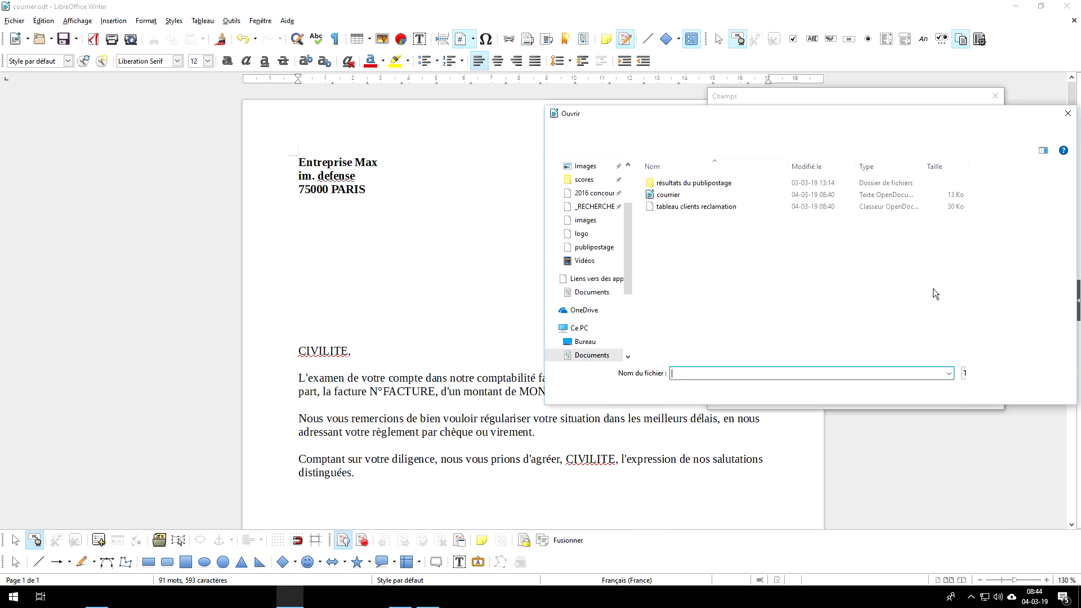
{"action": "left_click", "coordinate": [680, 207]}
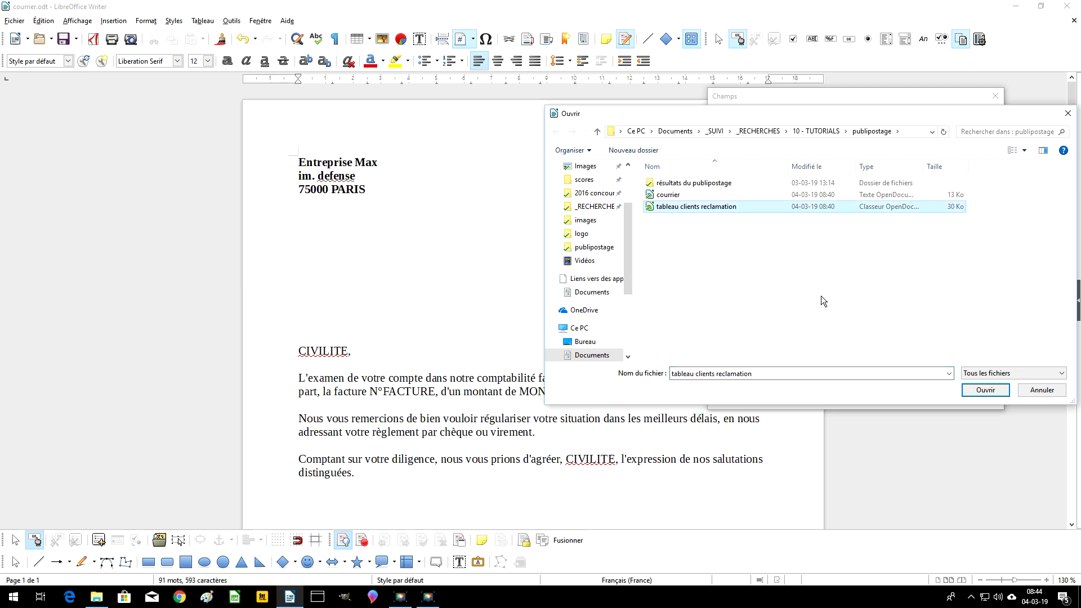
{"action": "left_click", "coordinate": [986, 390]}
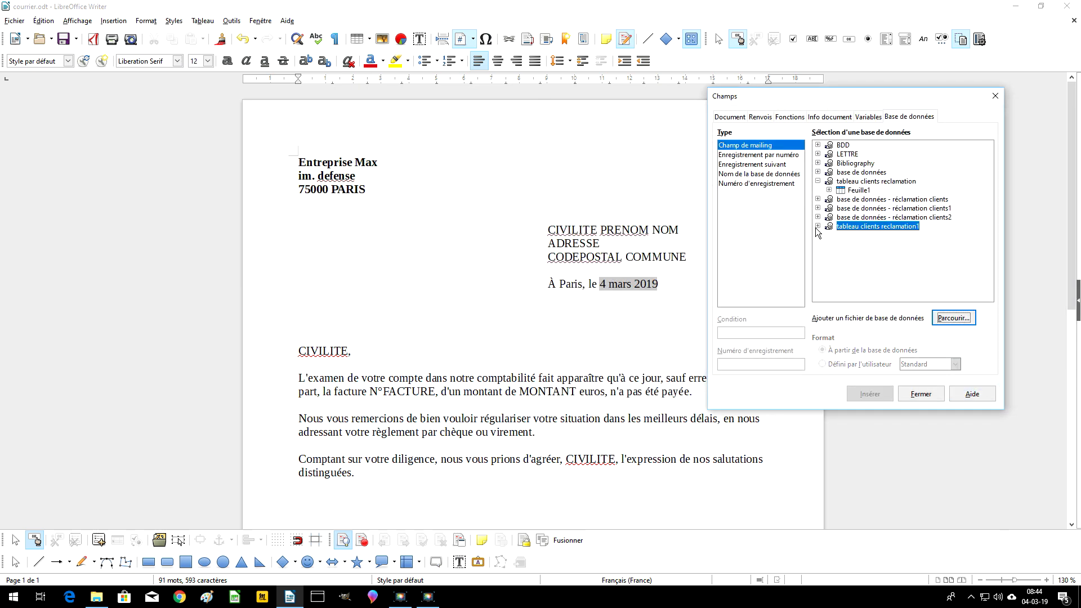
Step: List the fields of Feuille1 in the newly added database and move the fields dialog clear of the address block
{"action": "left_click", "coordinate": [817, 226]}
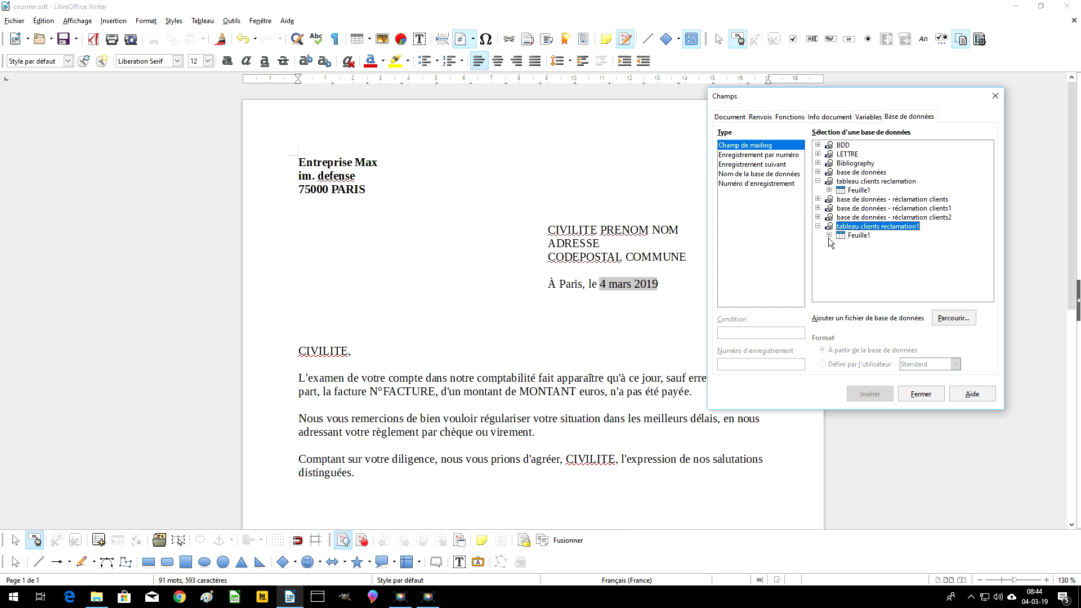
{"action": "left_click", "coordinate": [829, 236]}
{"action": "scroll", "coordinate": [895, 256], "scroll_direction": "down", "scroll_amount": 1}
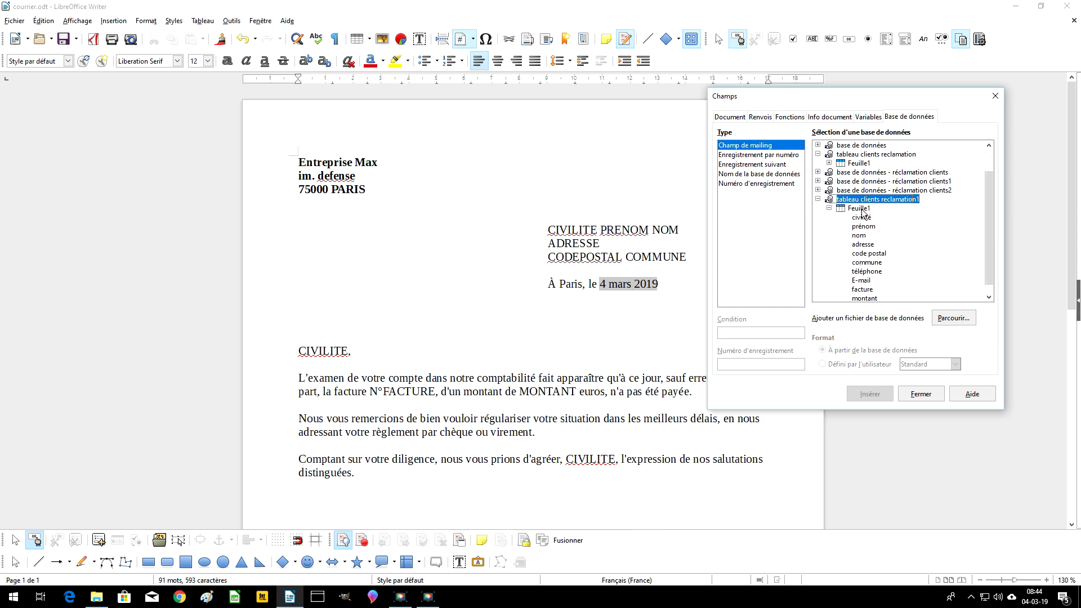
{"action": "left_click_drag", "start_coordinate": [871, 99], "coordinate": [280, 30]}
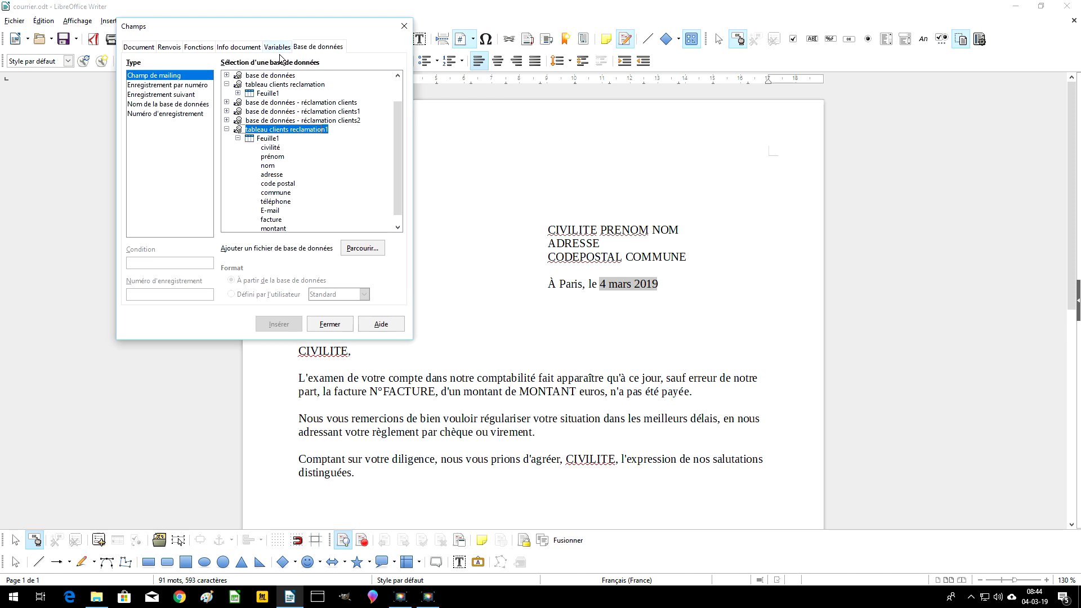
Step: Replace the CIVILITE placeholder in the recipient's address block with the civilité merge field from Feuille1
{"action": "double_click", "coordinate": [566, 229]}
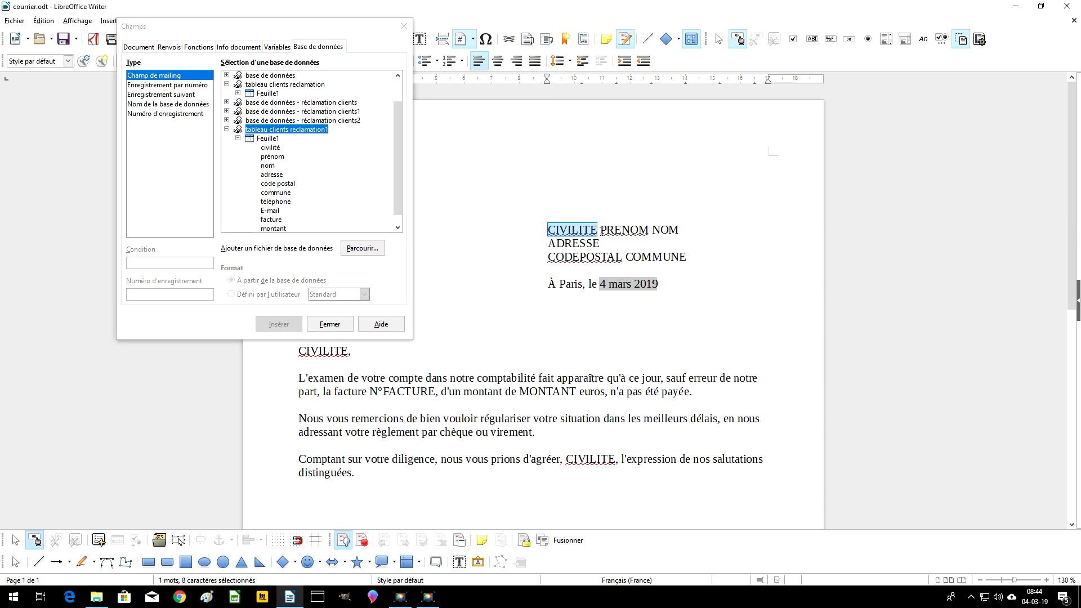
{"action": "key", "text": "Right"}
{"action": "double_click", "coordinate": [572, 230]}
{"action": "left_click", "coordinate": [547, 230]}
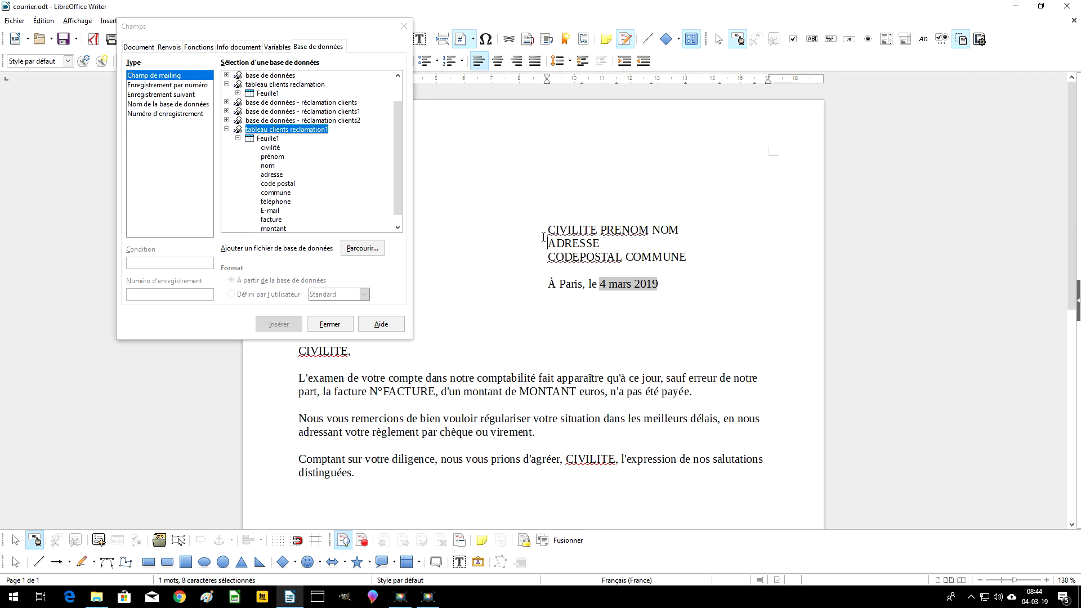
{"action": "left_click_drag", "start_coordinate": [548, 229], "coordinate": [598, 228]}
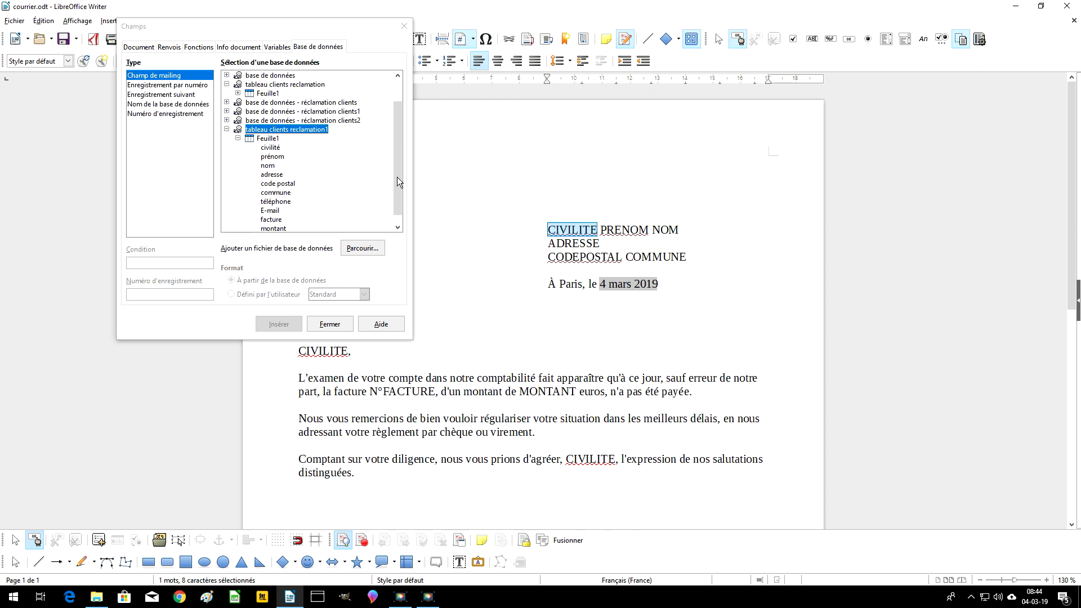
{"action": "left_click", "coordinate": [272, 149]}
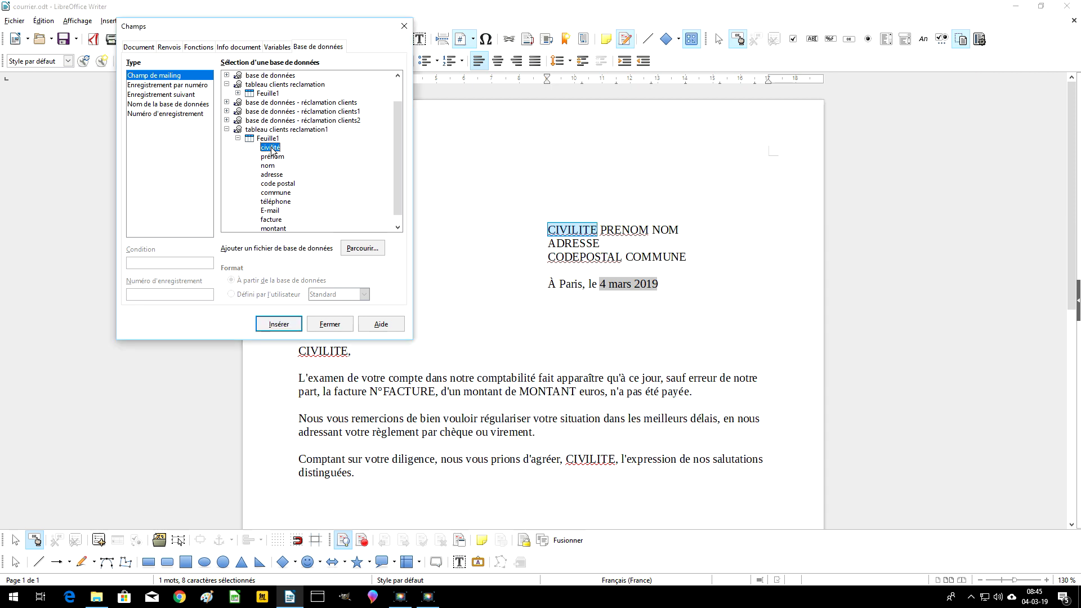
{"action": "left_click", "coordinate": [286, 326]}
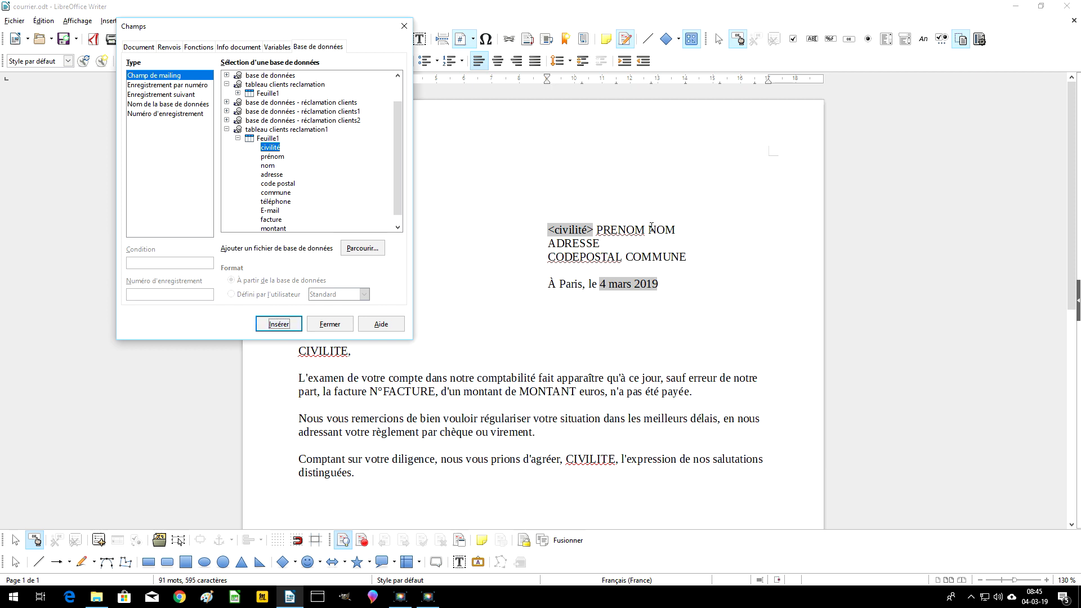
Step: Replace the PRENOM and NOM placeholders in the address block with the prénom and nom merge fields
{"action": "double_click", "coordinate": [617, 229]}
{"action": "double_click", "coordinate": [272, 156]}
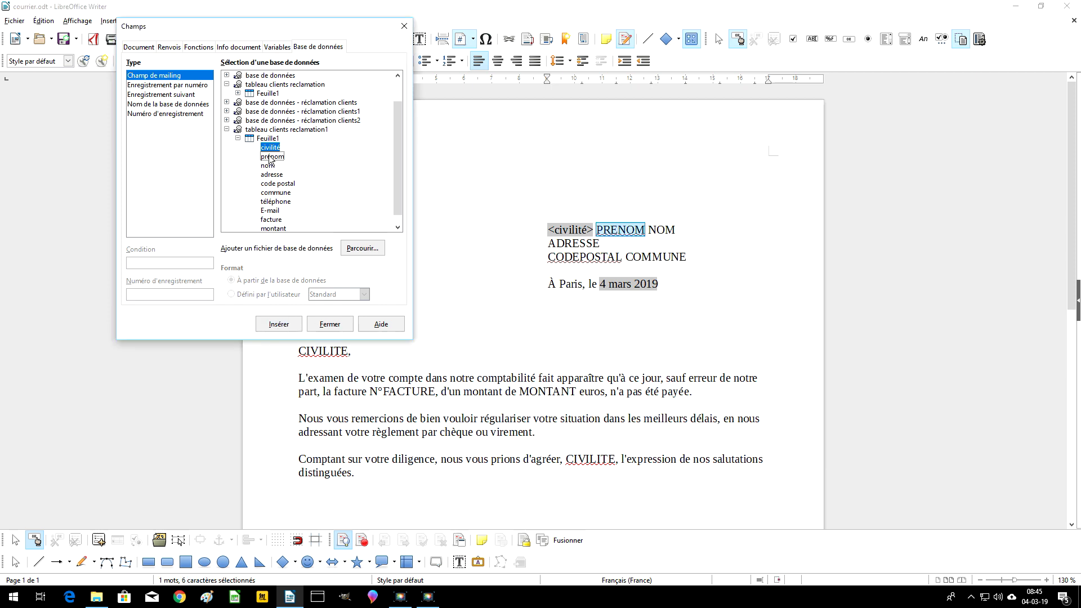
{"action": "double_click", "coordinate": [661, 230]}
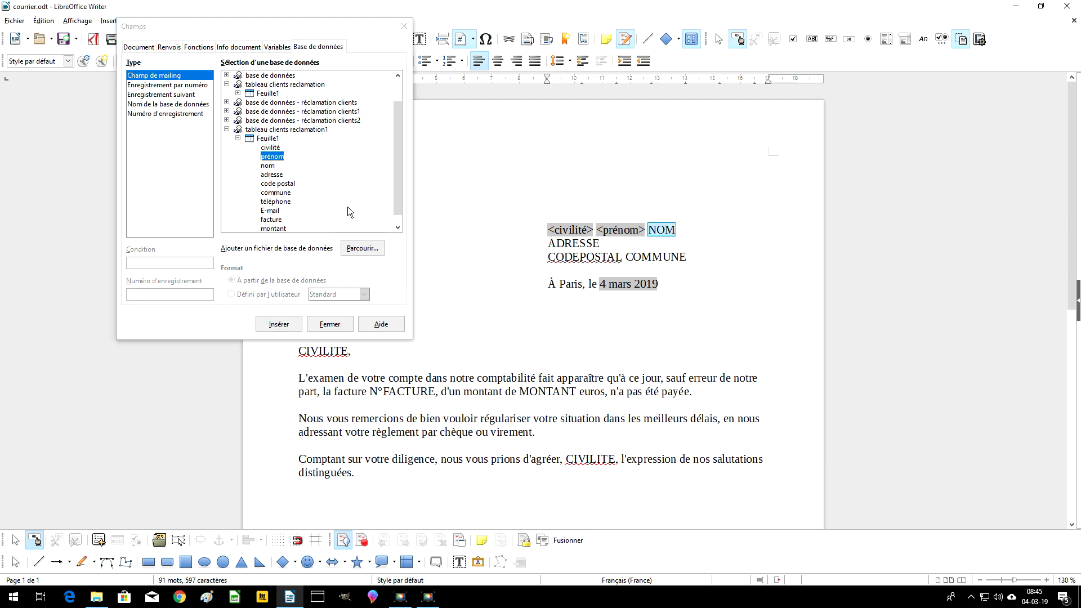
{"action": "double_click", "coordinate": [268, 166]}
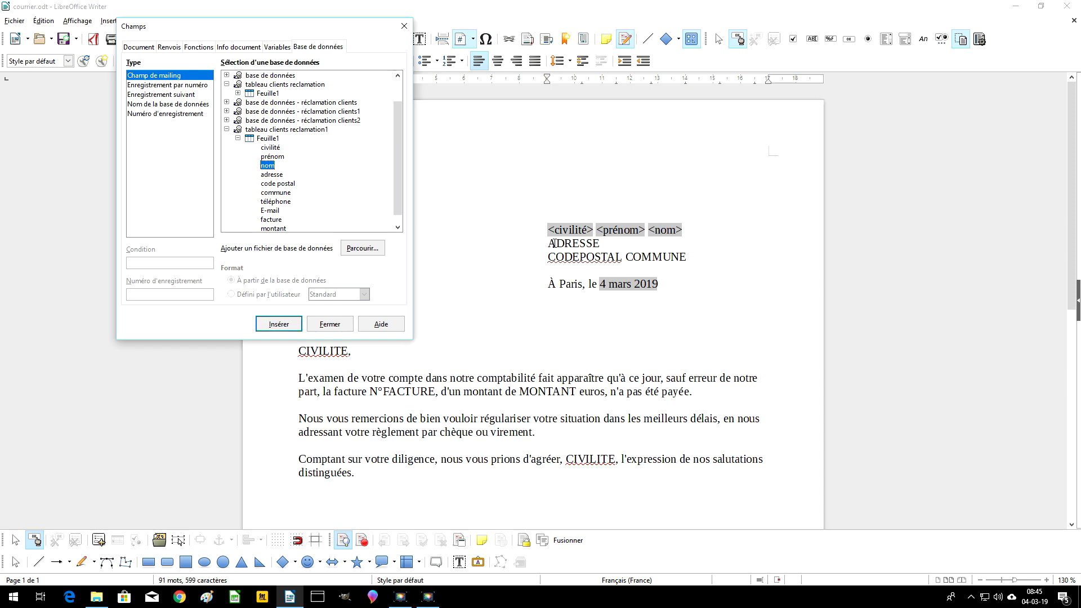
Step: Replace the ADRESSE, CODEPOSTAL and COMMUNE placeholders with the adresse, code postal and commune merge fields
{"action": "double_click", "coordinate": [272, 175]}
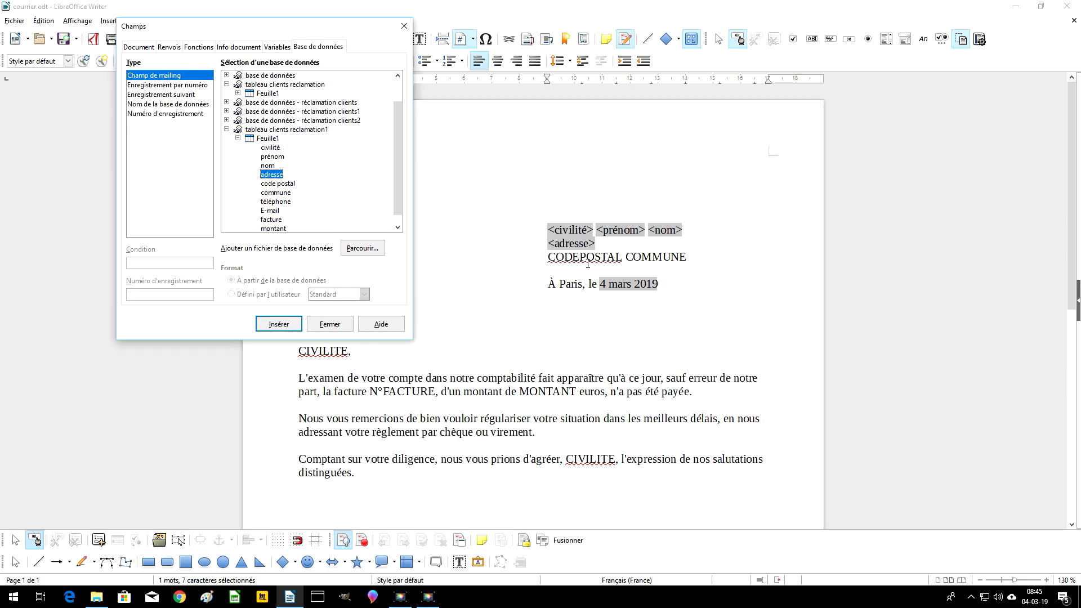
{"action": "double_click", "coordinate": [535, 256]}
{"action": "double_click", "coordinate": [277, 183]}
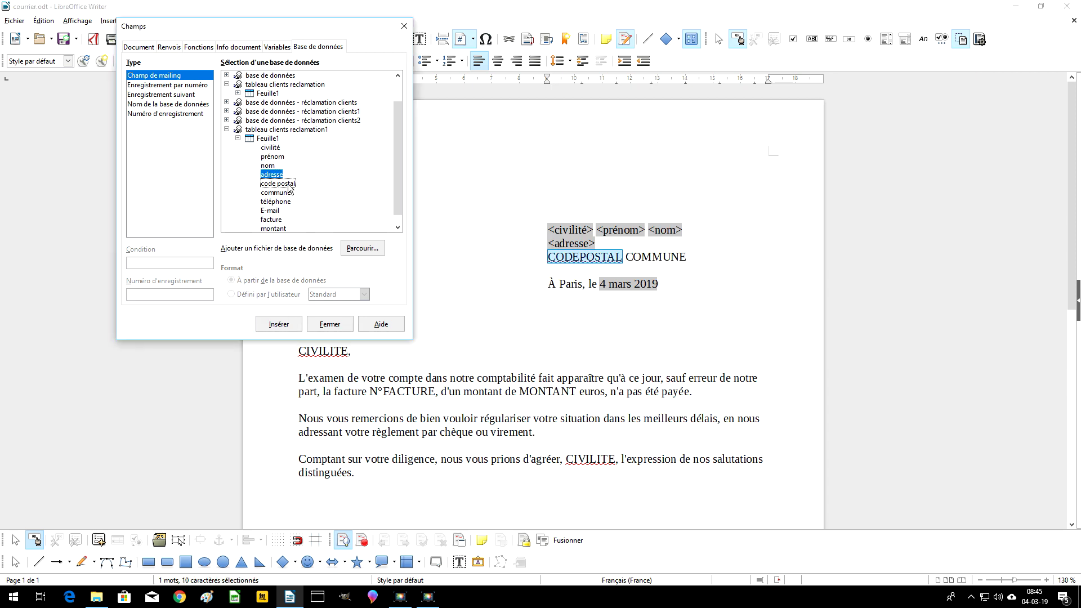
{"action": "double_click", "coordinate": [646, 258]}
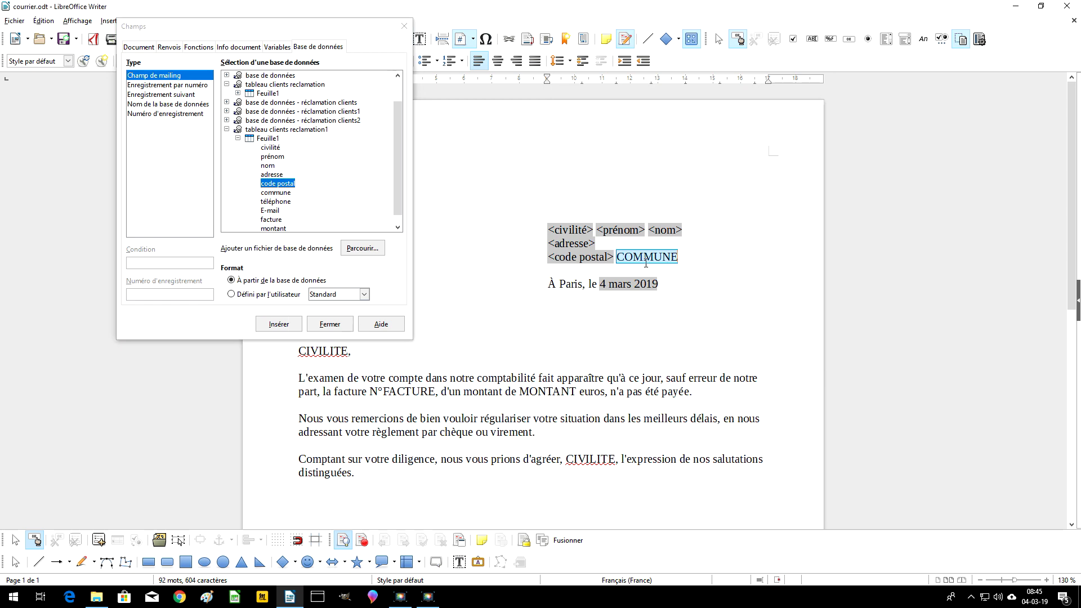
{"action": "double_click", "coordinate": [275, 193]}
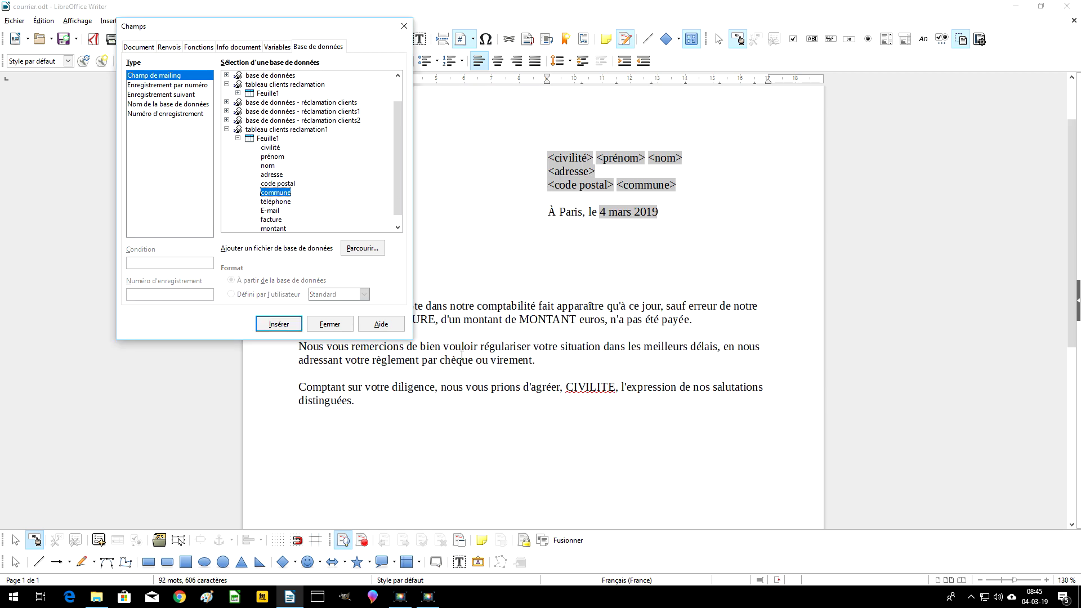
Step: Replace the CIVILITE placeholders in the salutation and the closing sentence with the civilité merge field
{"action": "double_click", "coordinate": [322, 351]}
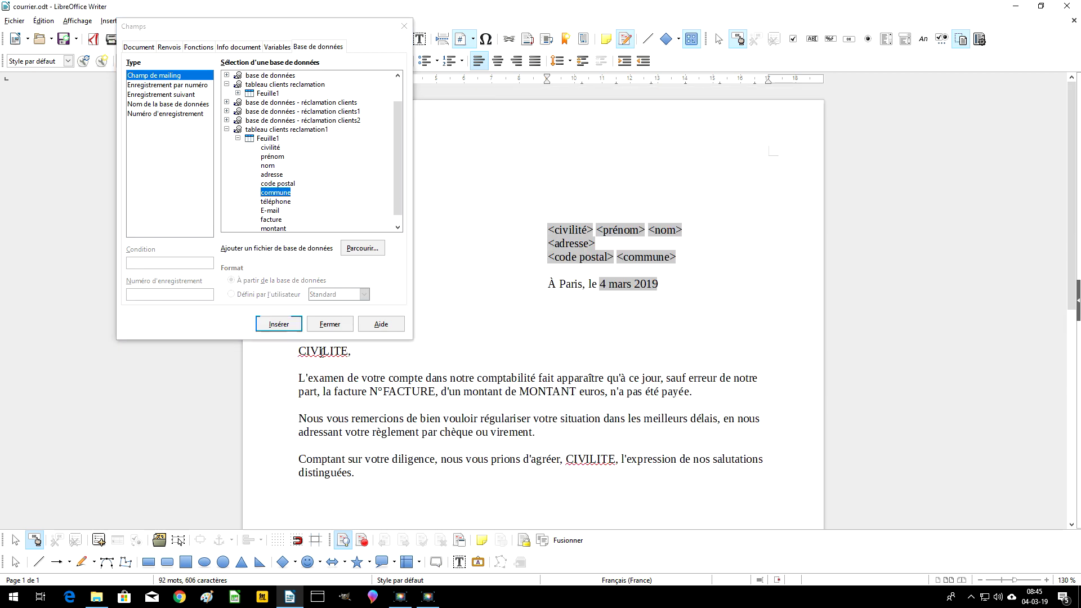
{"action": "double_click", "coordinate": [270, 147]}
{"action": "double_click", "coordinate": [579, 459]}
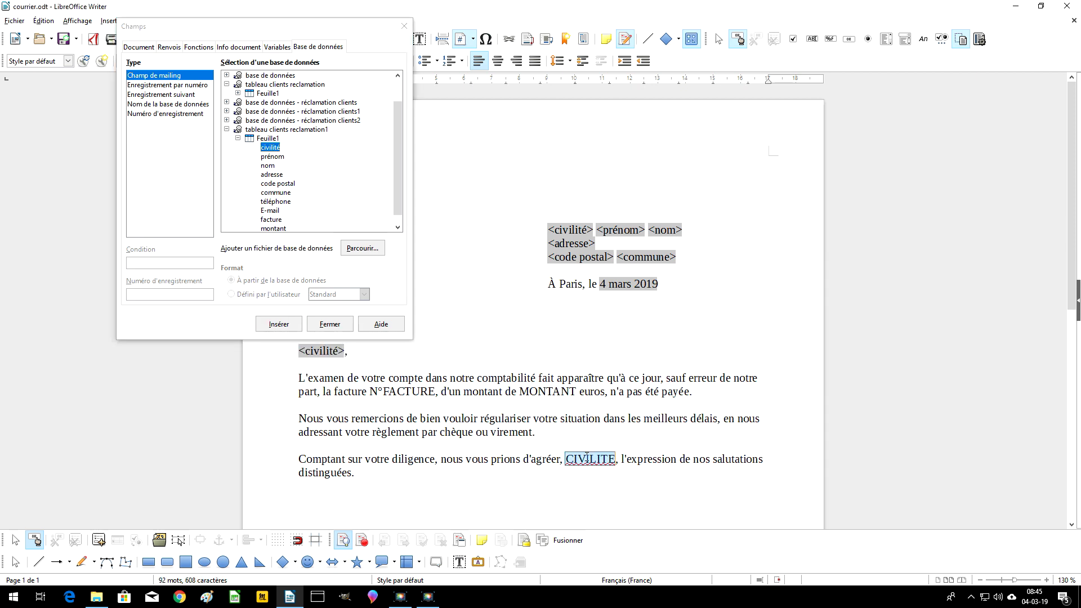
{"action": "left_click", "coordinate": [269, 149]}
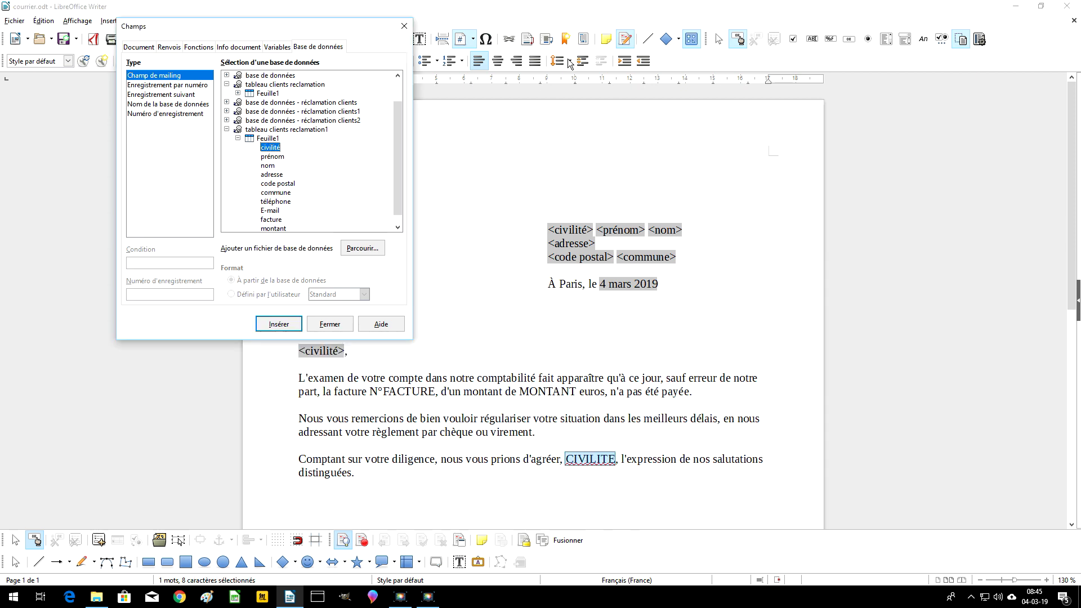
{"action": "double_click", "coordinate": [271, 148]}
Step: Replace the FACTURE and MONTANT placeholders in the first body paragraph with the facture and montant merge fields
{"action": "double_click", "coordinate": [408, 391]}
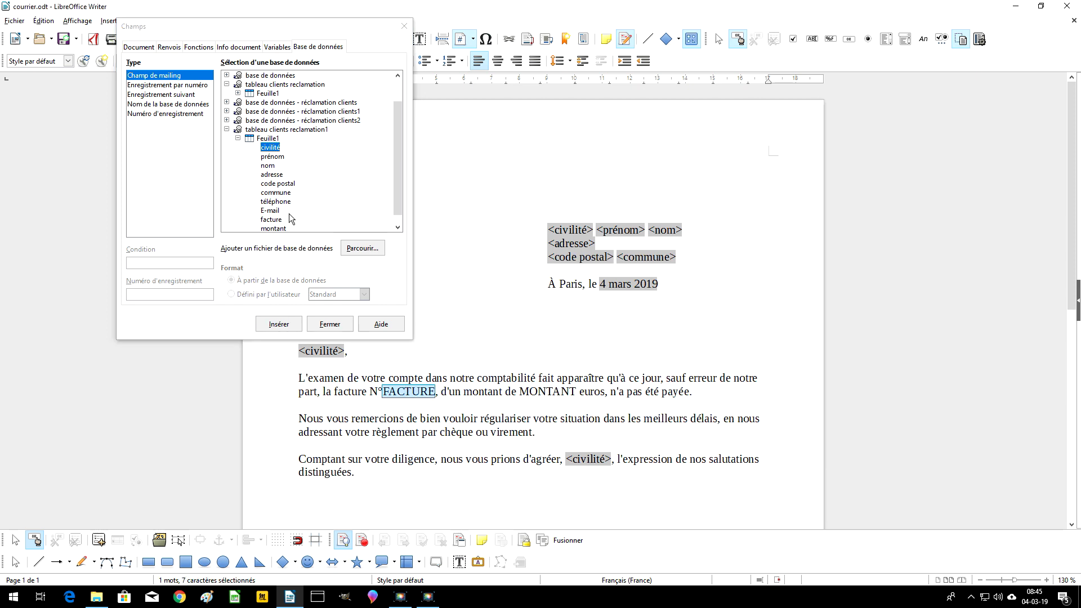
{"action": "scroll", "coordinate": [281, 216], "scroll_direction": "down", "scroll_amount": 1}
{"action": "left_click", "coordinate": [267, 205]}
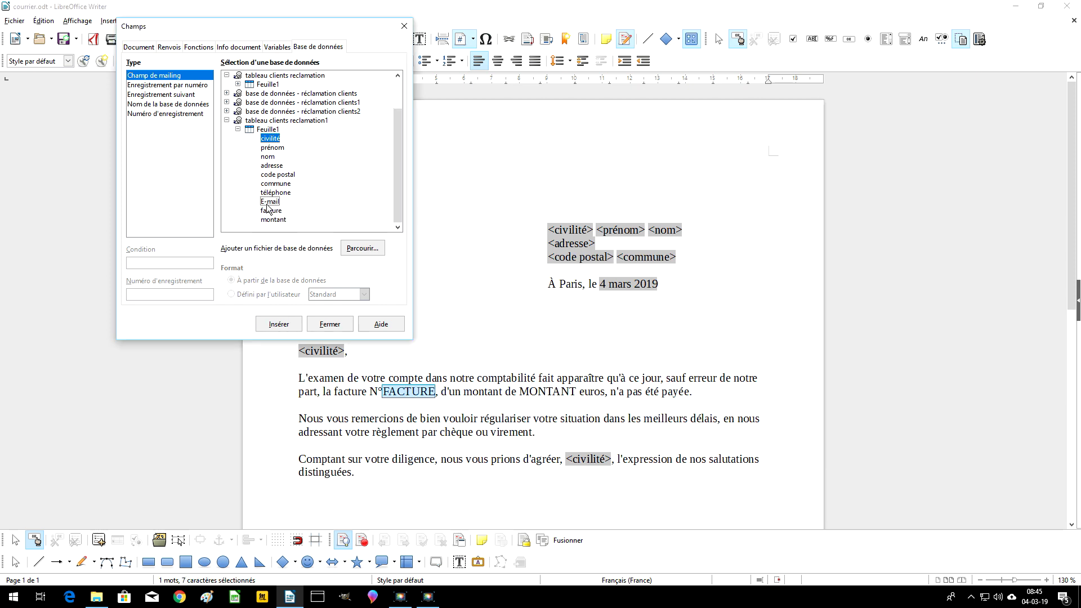
{"action": "double_click", "coordinate": [268, 203]}
{"action": "left_click", "coordinate": [456, 327]}
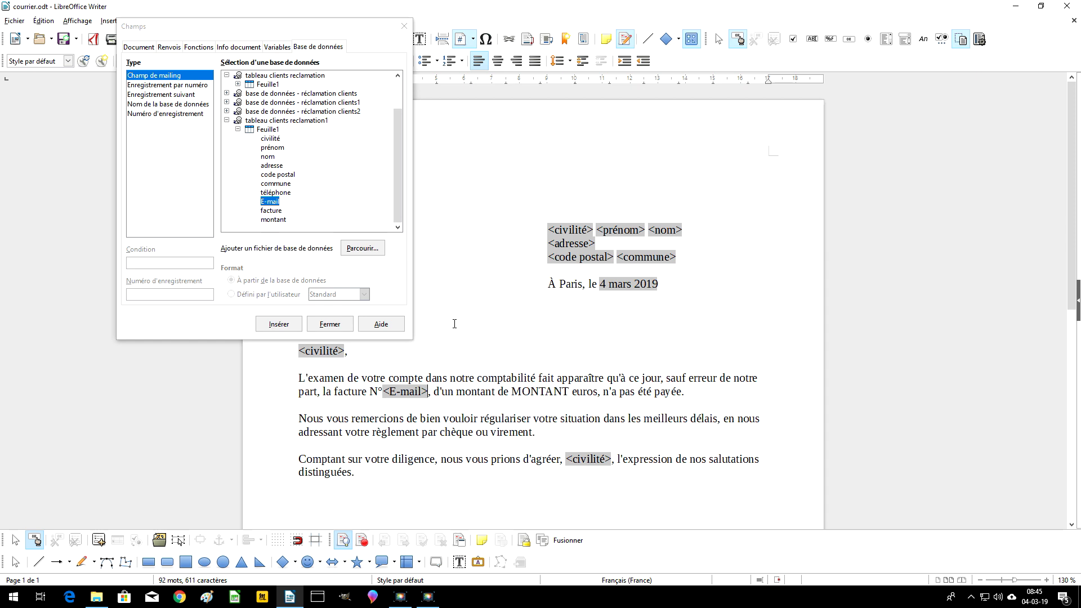
{"action": "key", "text": "ctrl+z"}
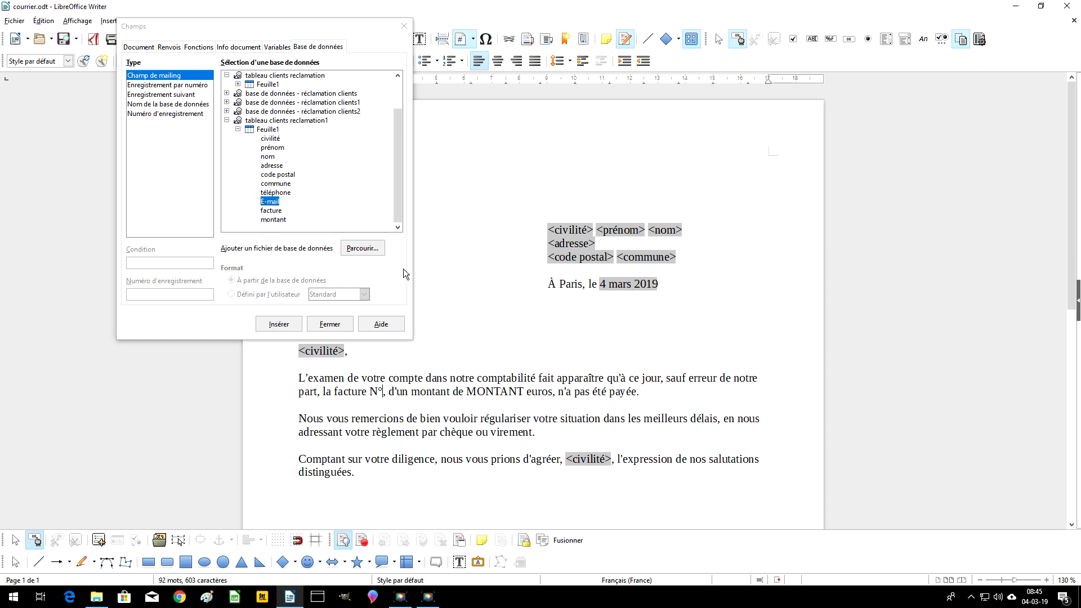
{"action": "double_click", "coordinate": [287, 212]}
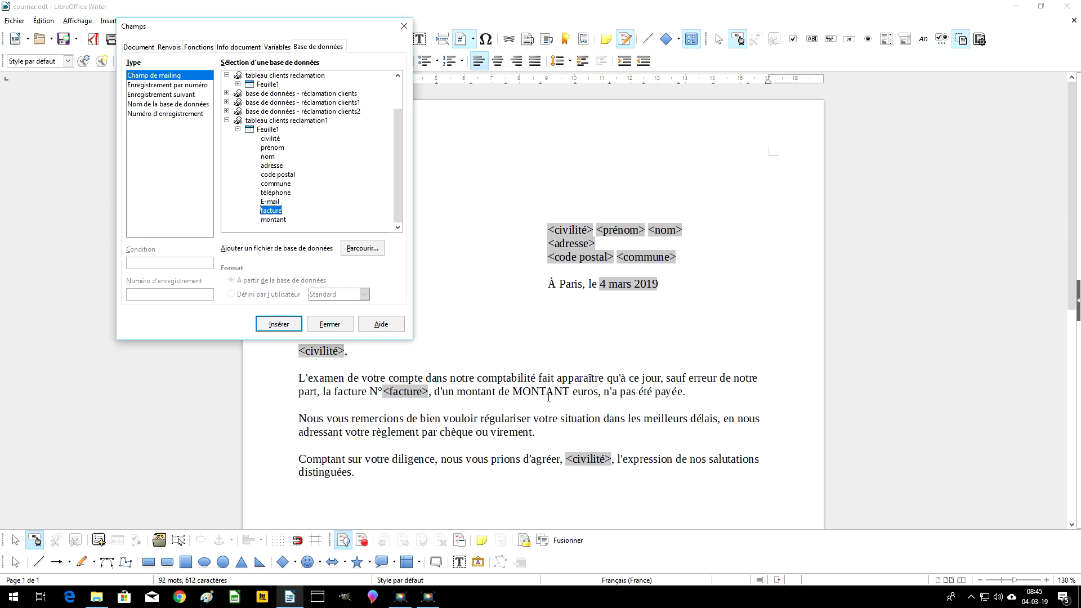
{"action": "double_click", "coordinate": [544, 392]}
{"action": "double_click", "coordinate": [276, 220]}
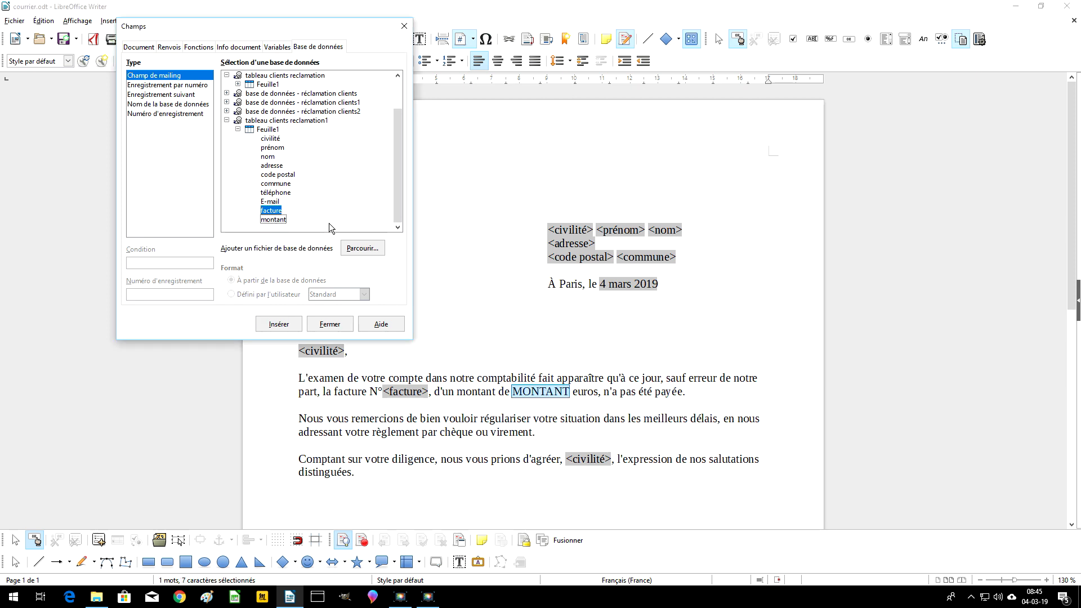
Step: Close the Champs dialog and make the facture and montant merge fields in the body paragraph bold
{"action": "left_click", "coordinate": [377, 390]}
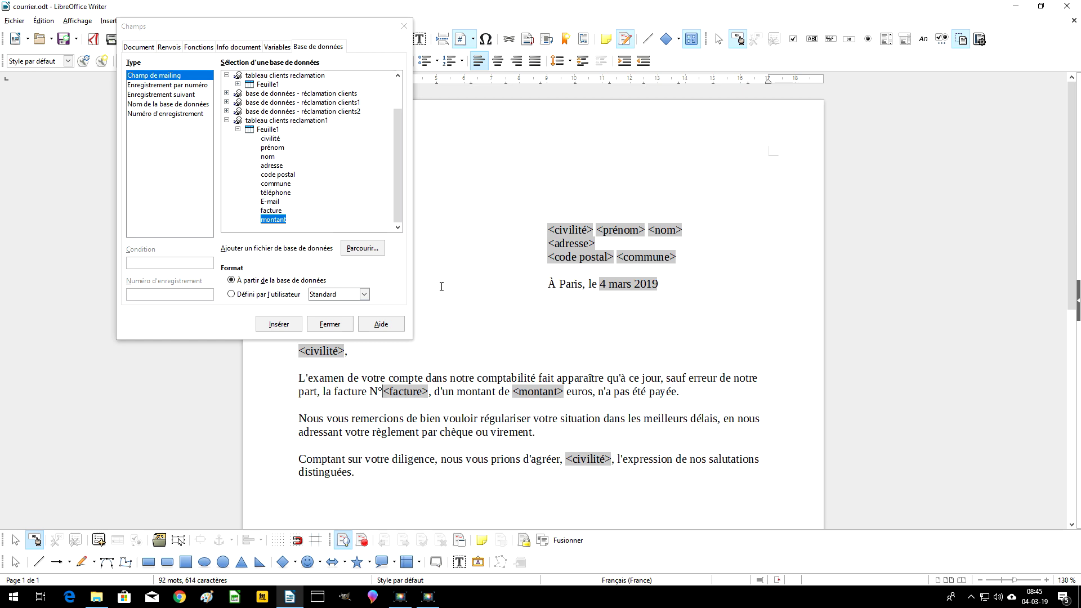
{"action": "key", "text": "shift+Right"}
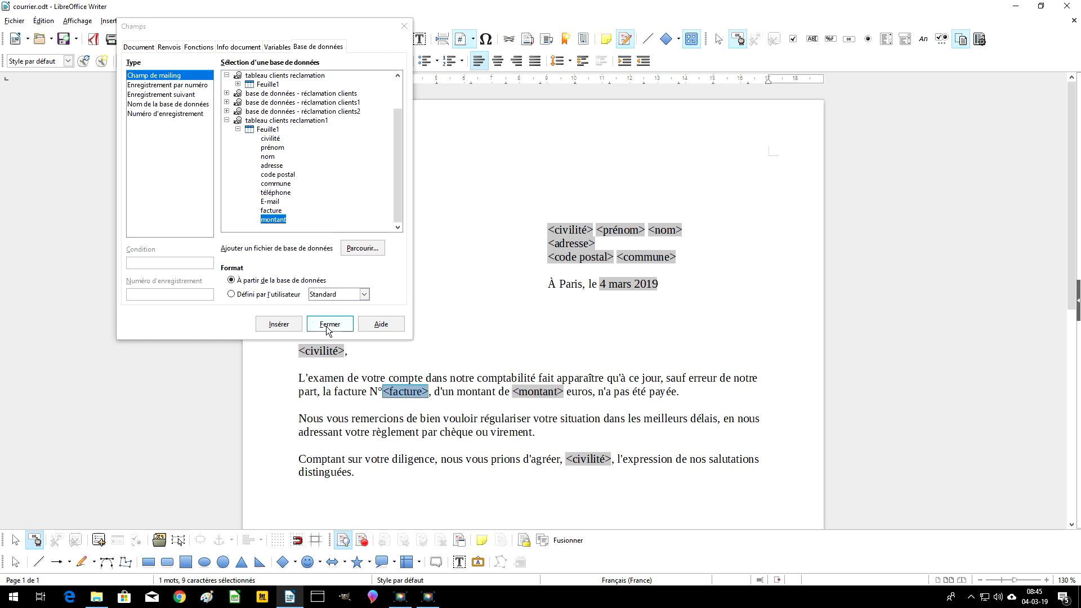
{"action": "left_click", "coordinate": [327, 326]}
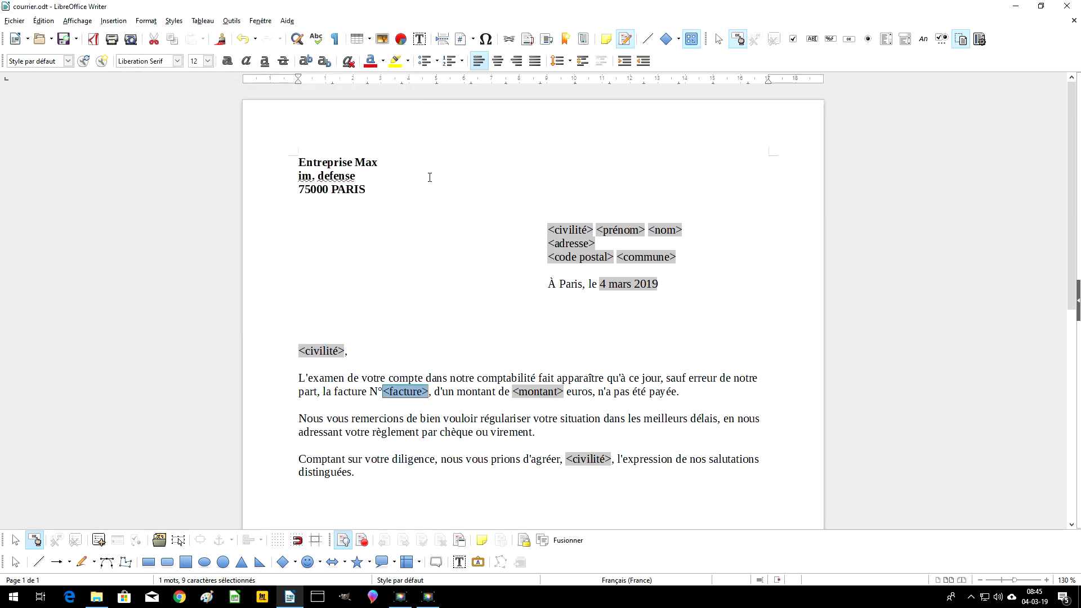
{"action": "left_click", "coordinate": [228, 61]}
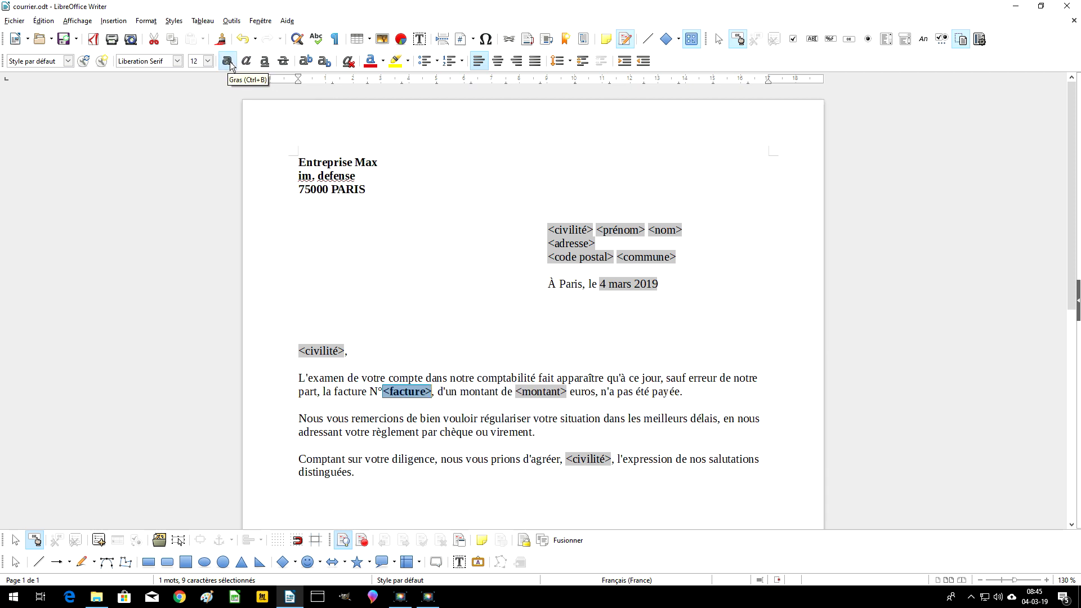
{"action": "left_click", "coordinate": [513, 391]}
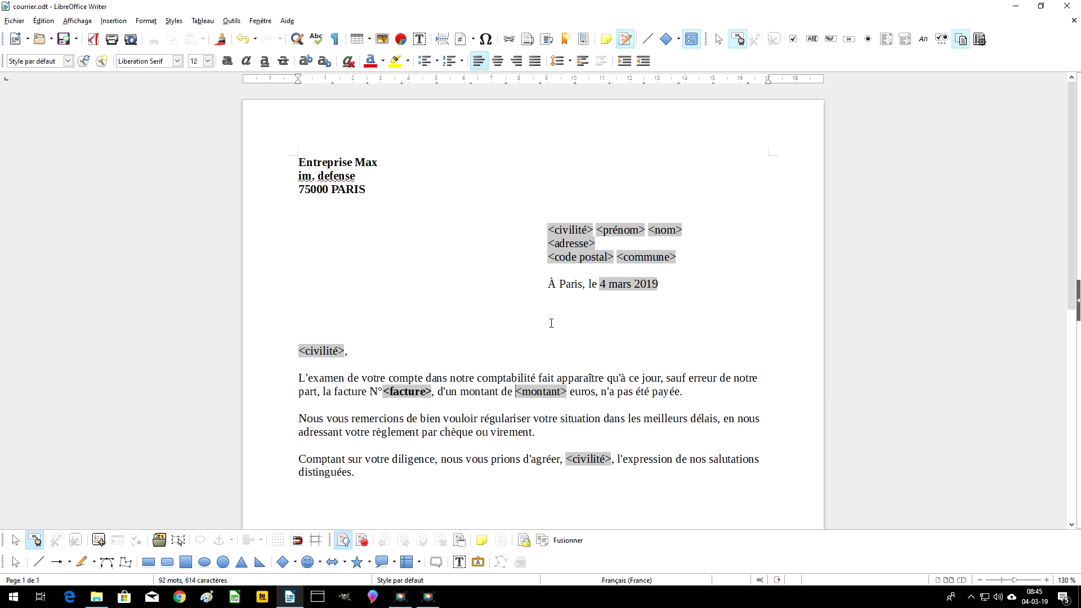
{"action": "key", "text": "shift+Right"}
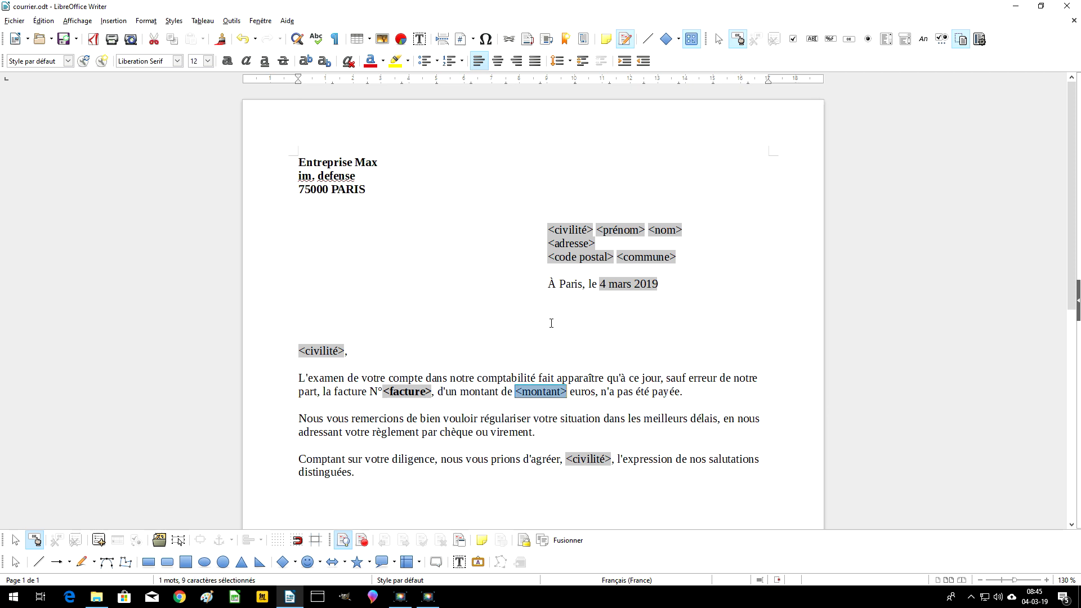
{"action": "left_click", "coordinate": [225, 62]}
Step: Apply the Titre character effect to the civilité merge field in the salutation
{"action": "left_click", "coordinate": [357, 352]}
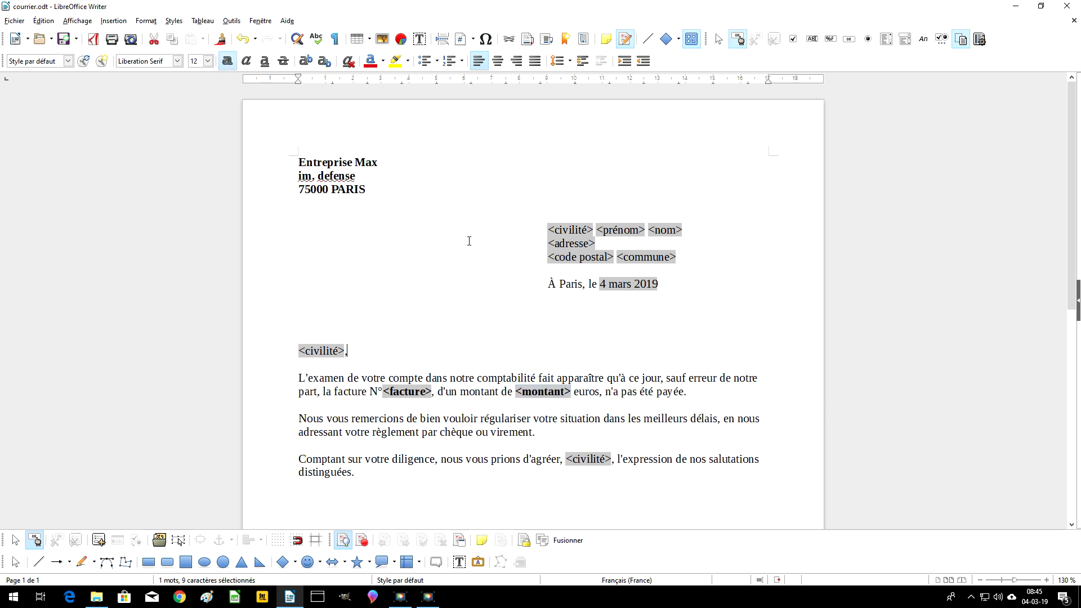
{"action": "key", "text": "Left"}
{"action": "key", "text": "shift+Left"}
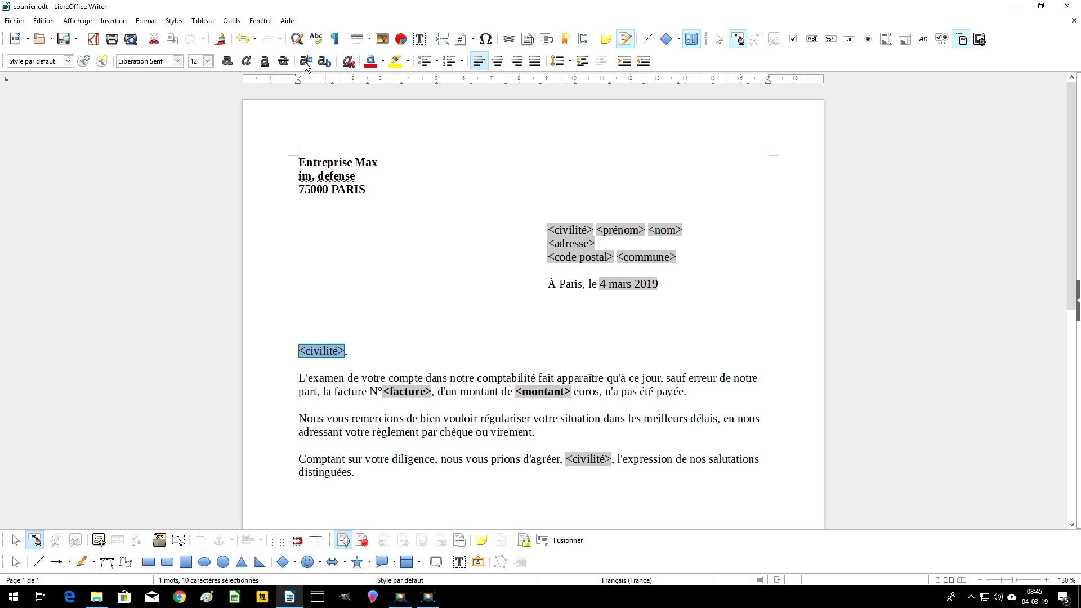
{"action": "left_click", "coordinate": [146, 21]}
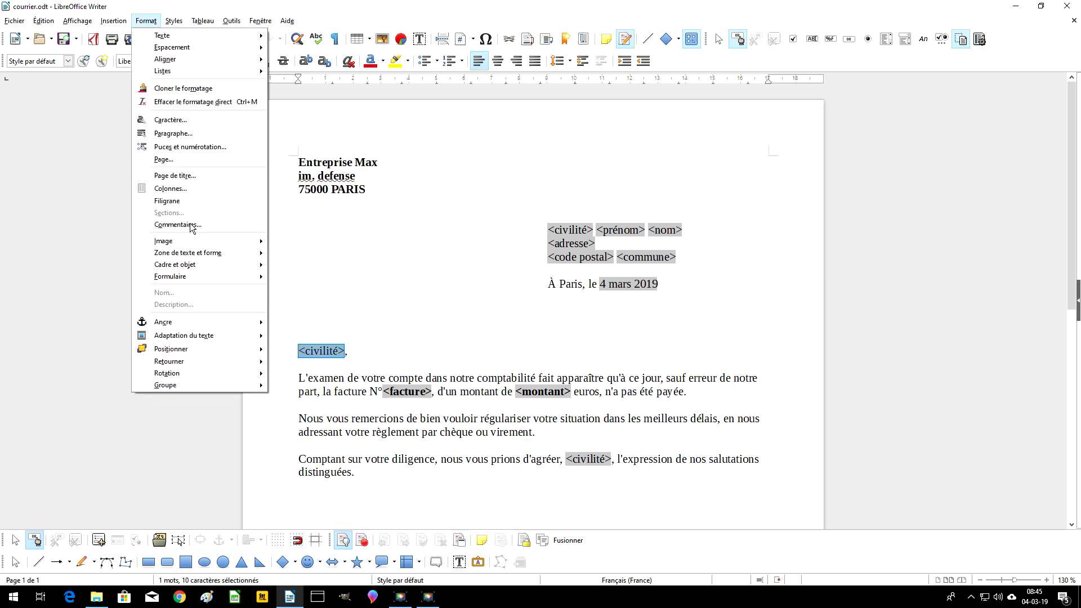
{"action": "left_click", "coordinate": [187, 120]}
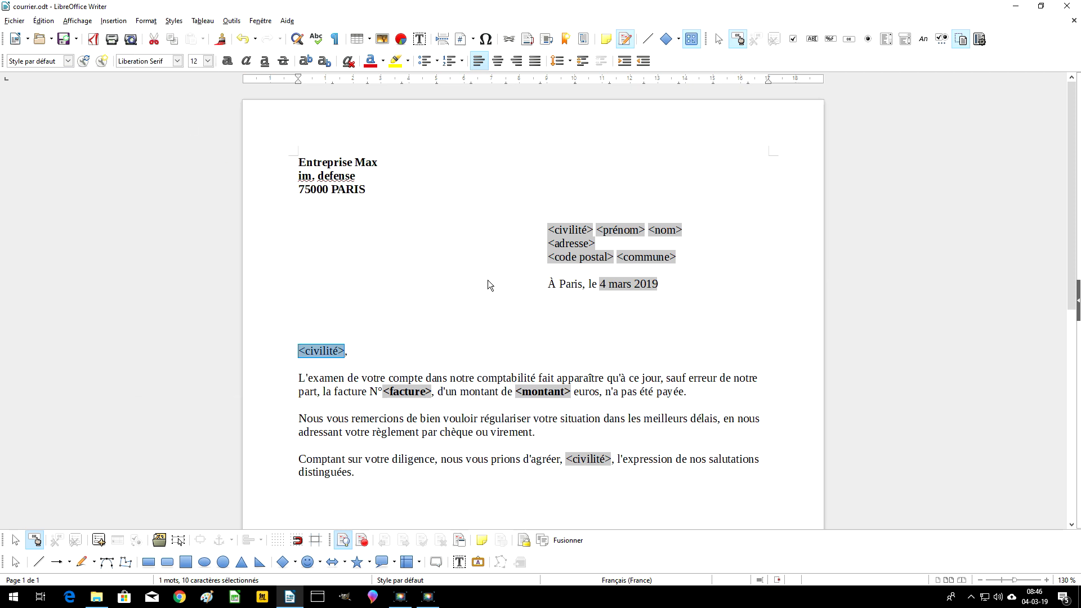
{"action": "left_click", "coordinate": [441, 246]}
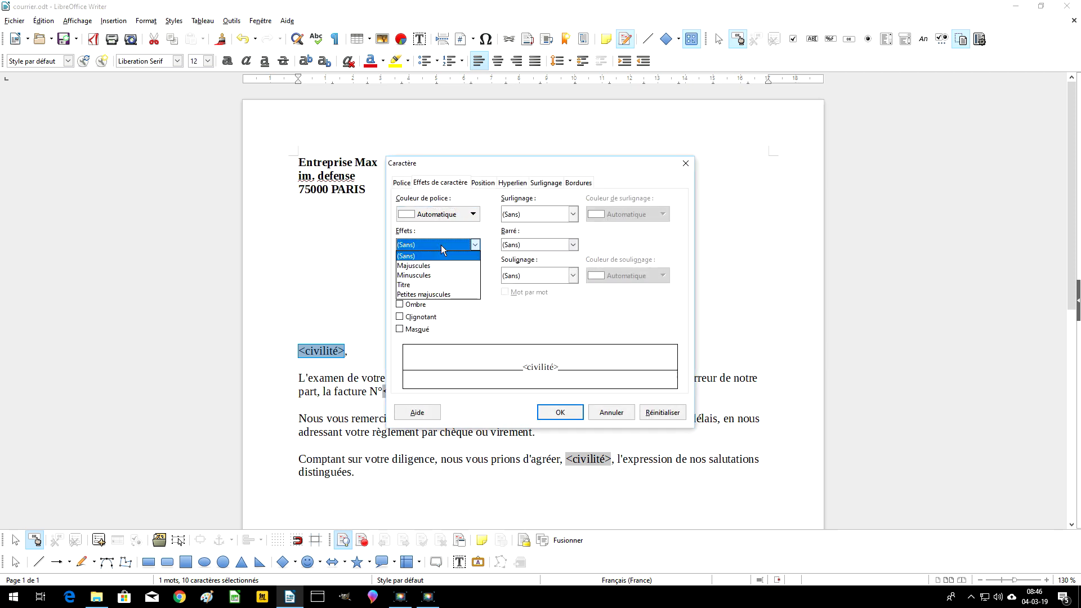
{"action": "left_click", "coordinate": [437, 284]}
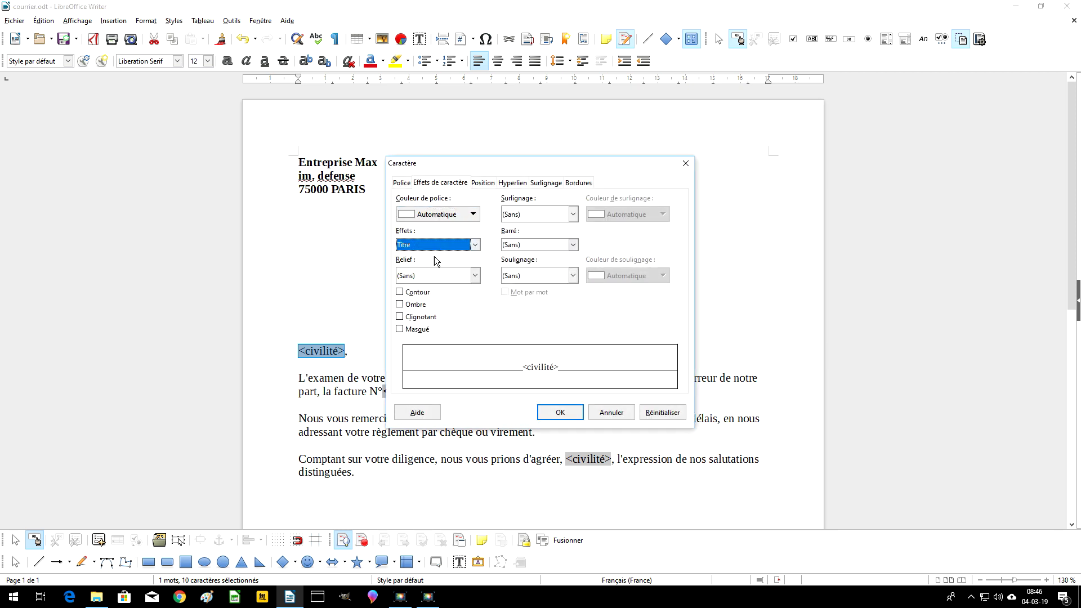
{"action": "left_click", "coordinate": [567, 416]}
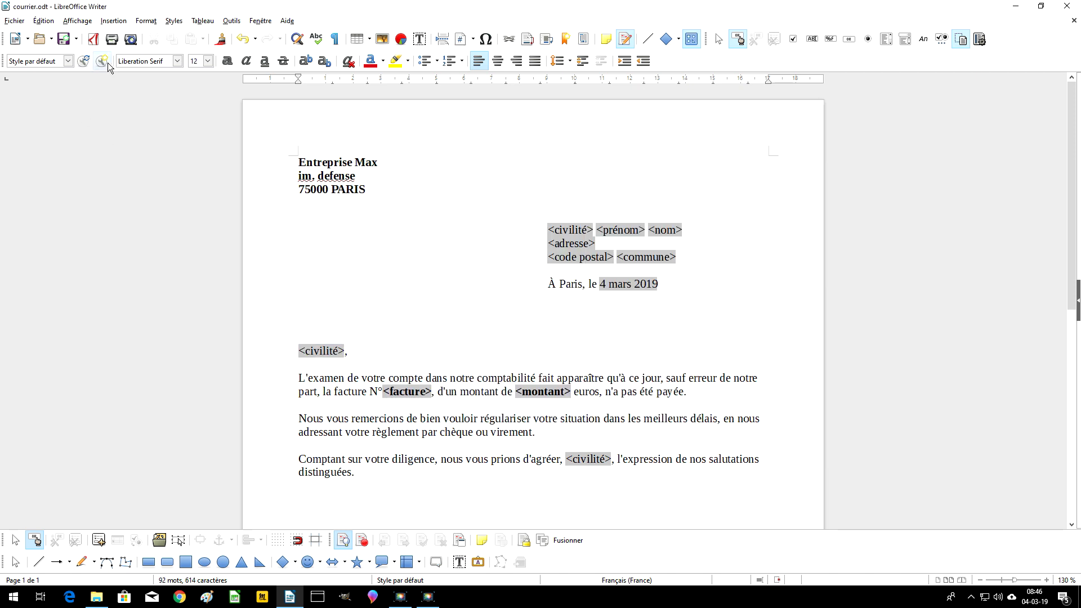
Step: Save the letter and start printing it as a form letter
{"action": "left_click", "coordinate": [66, 41]}
{"action": "left_click", "coordinate": [14, 21]}
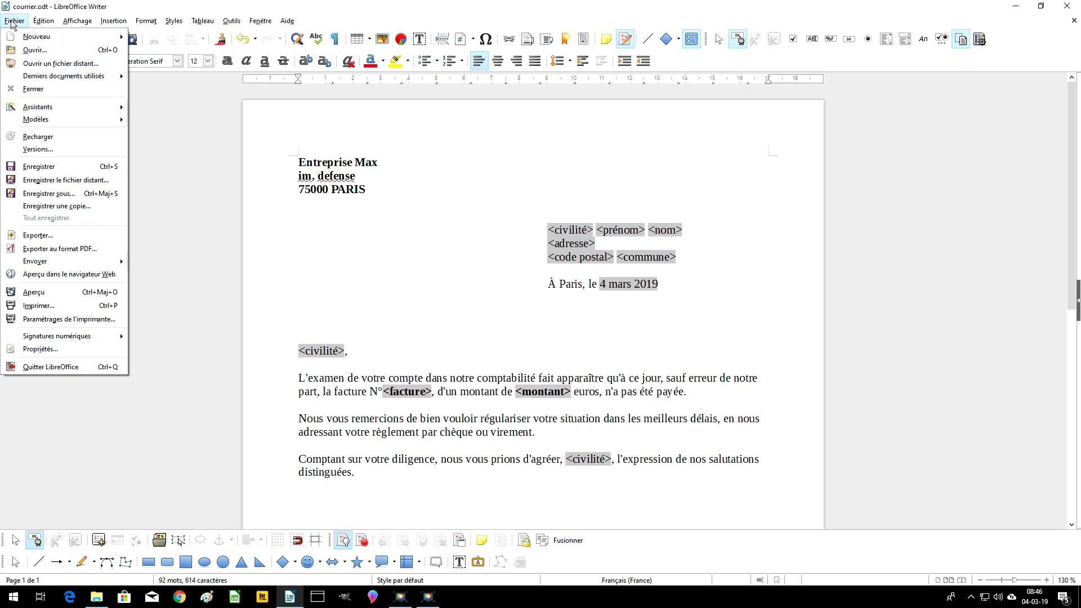
{"action": "left_click", "coordinate": [86, 308]}
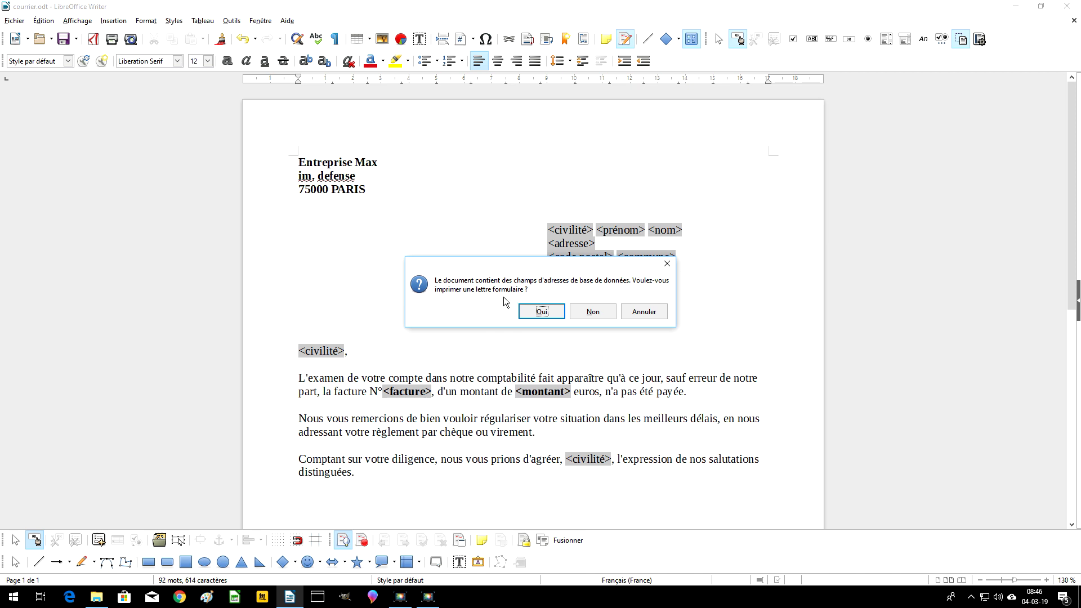
{"action": "left_click", "coordinate": [539, 311]}
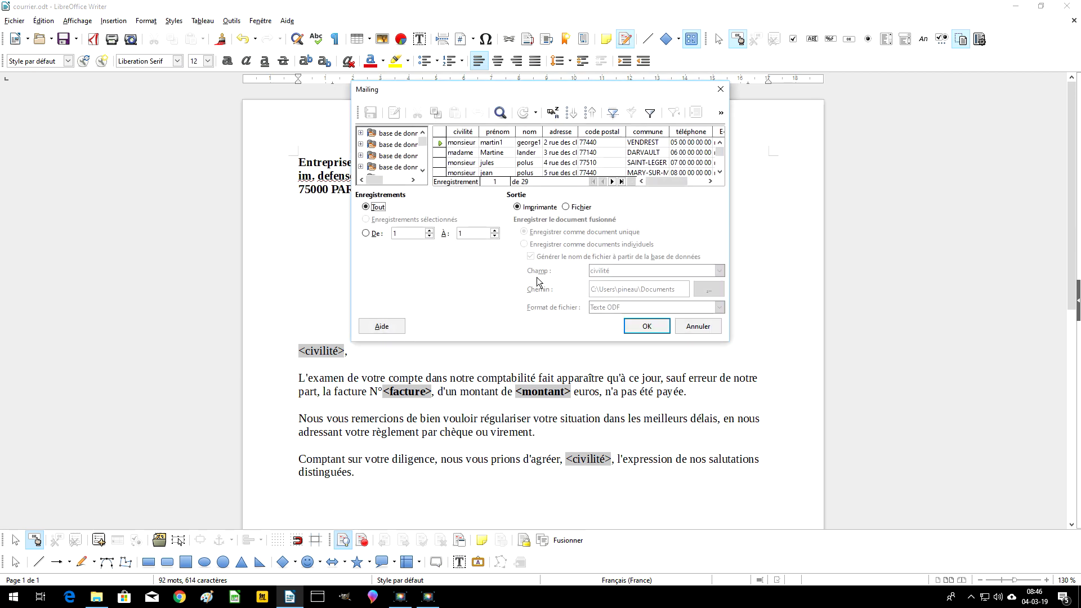
Step: Output all records to a single merged document file named "résultats courrier reclamation" in the "résultats du publipostage" folder
{"action": "left_click", "coordinate": [569, 207]}
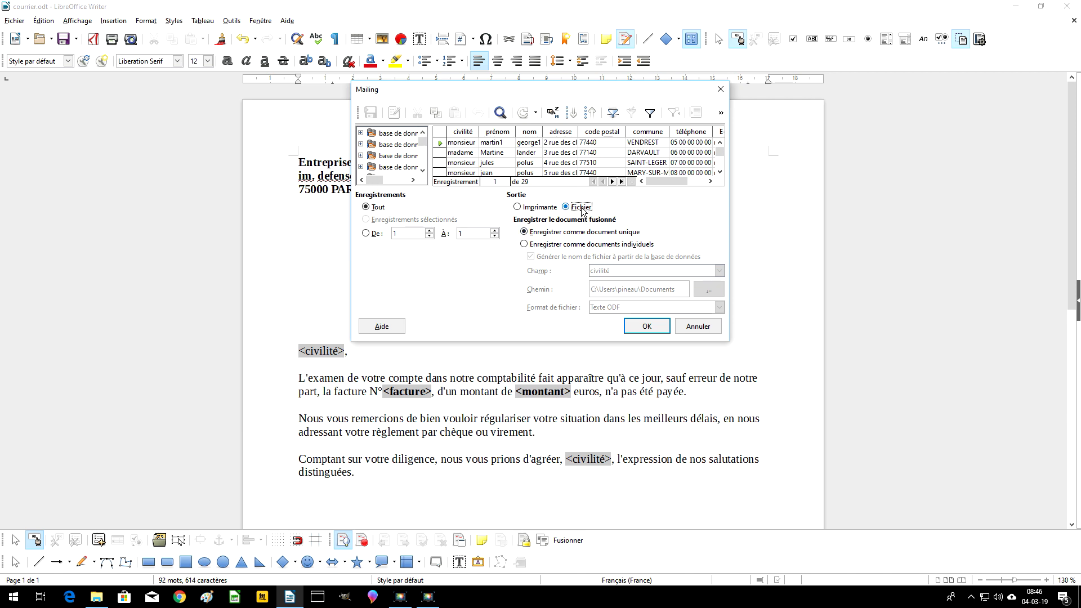
{"action": "left_click", "coordinate": [568, 245]}
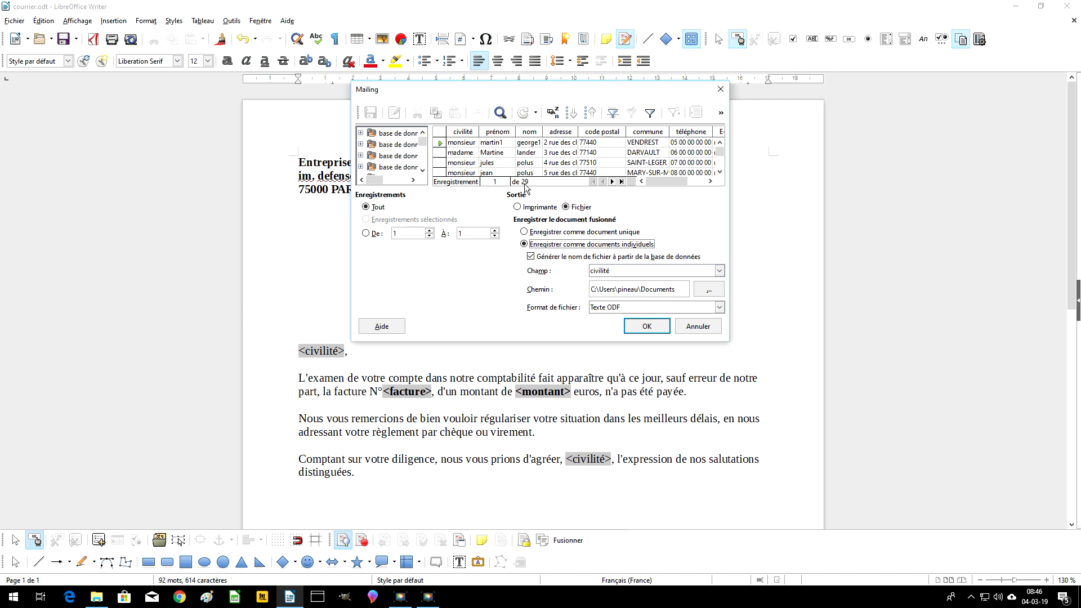
{"action": "left_click", "coordinate": [583, 233]}
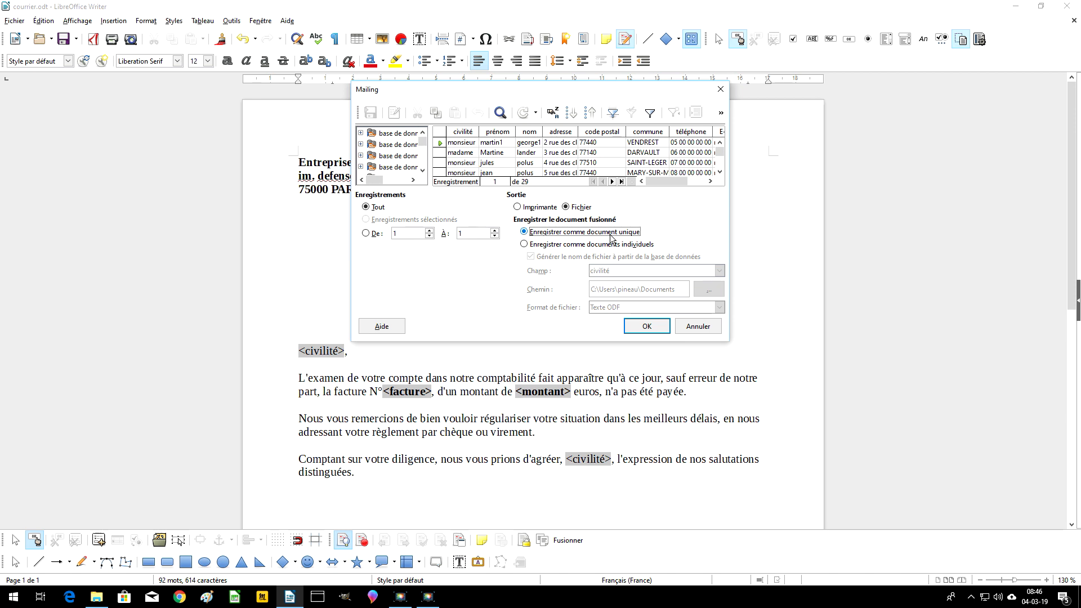
{"action": "left_click", "coordinate": [647, 327]}
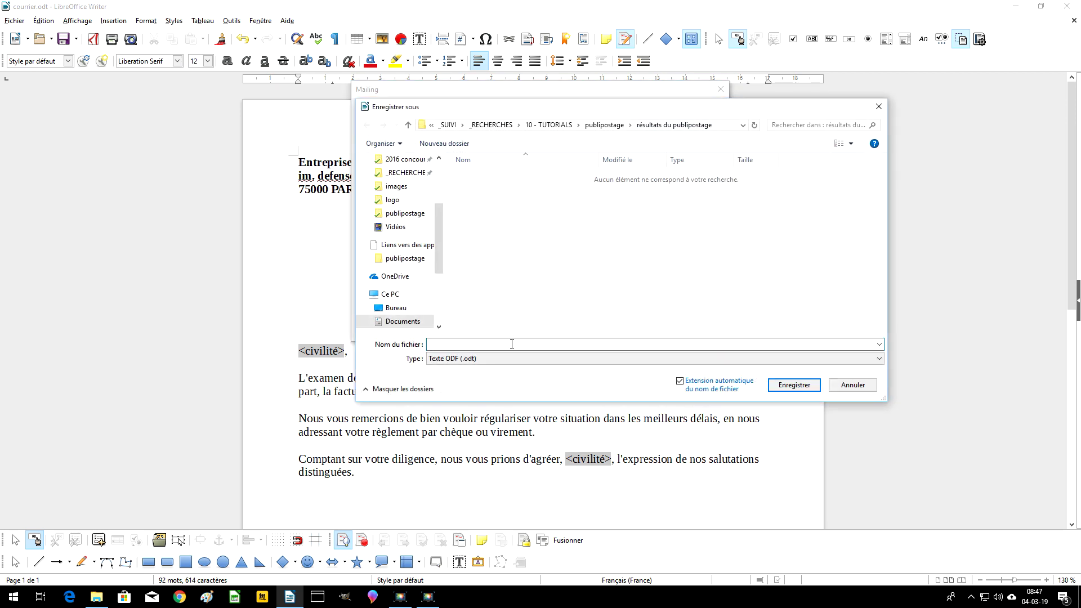
{"action": "type", "text": "résultats courrier reclamation"}
{"action": "left_click", "coordinate": [799, 385]}
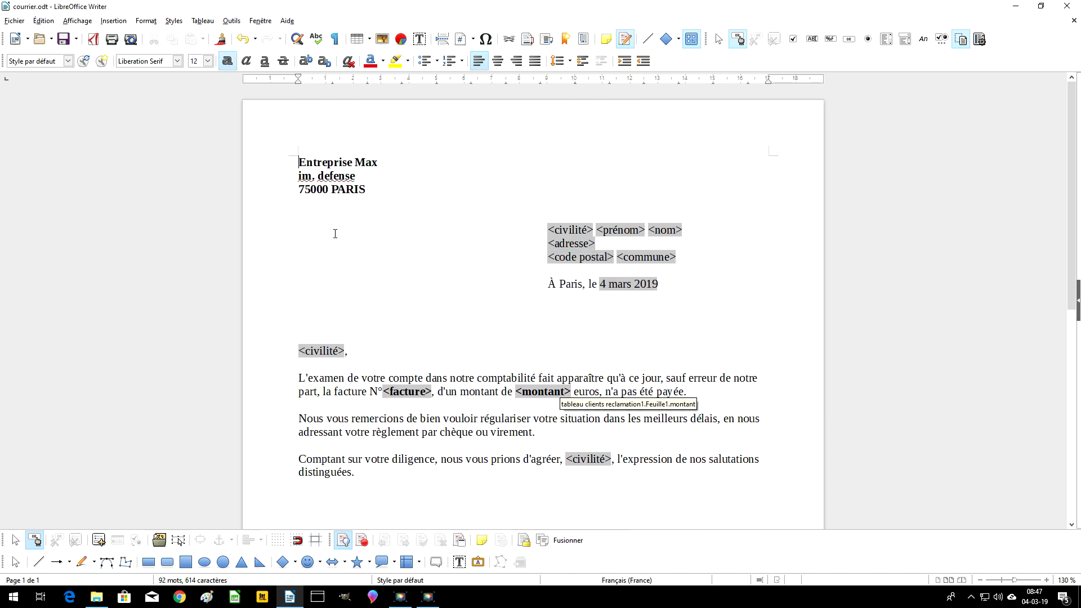
Step: Switch to File Explorer and open "résultats courrier reclamation" from the "résultats du publipostage" folder
{"action": "left_click", "coordinate": [97, 597]}
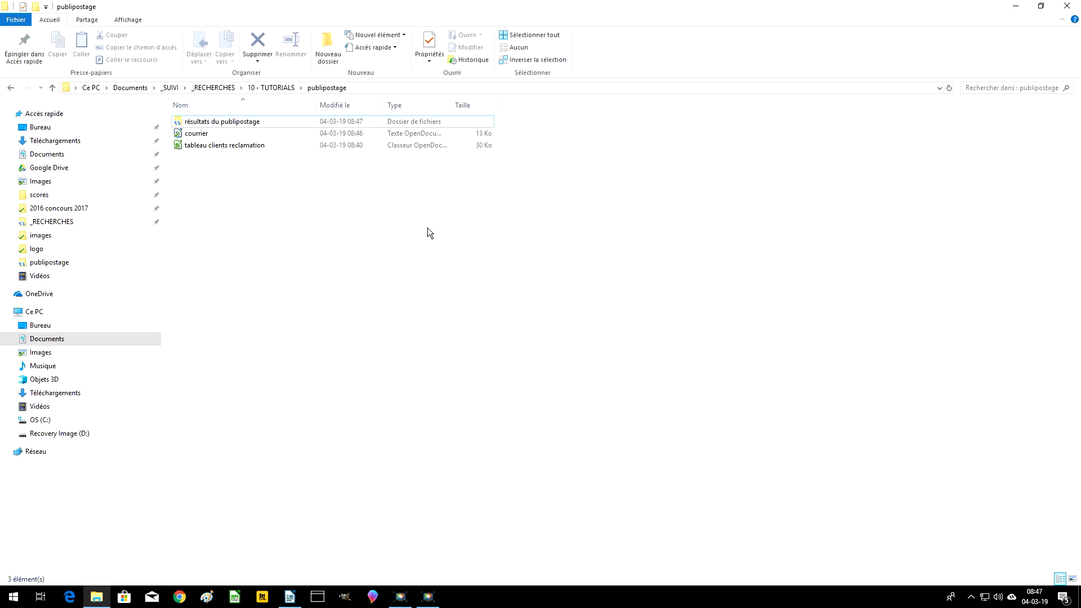
{"action": "double_click", "coordinate": [251, 122]}
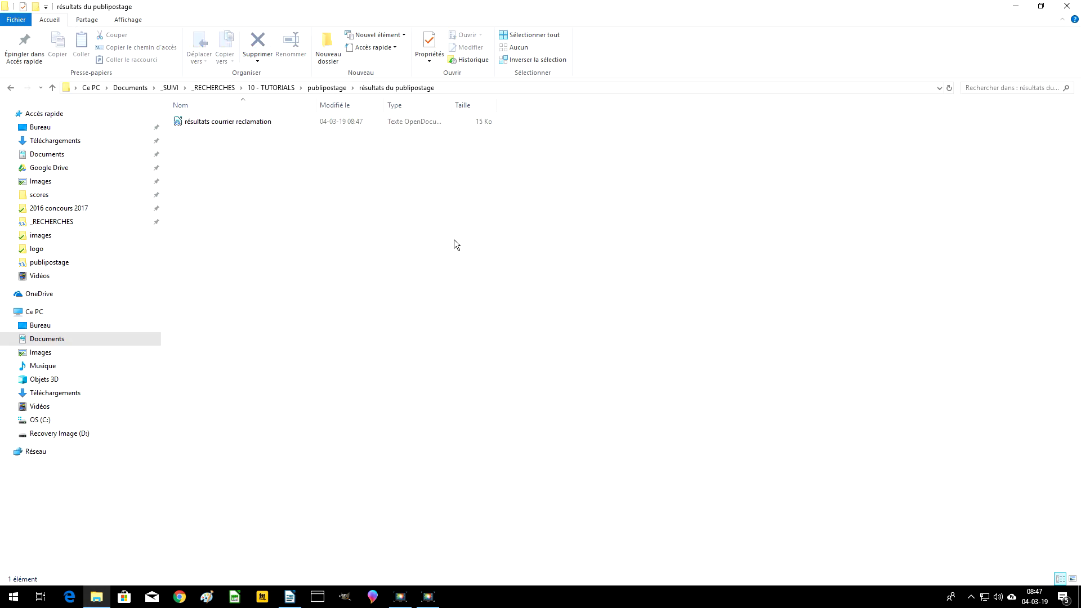
{"action": "double_click", "coordinate": [247, 123]}
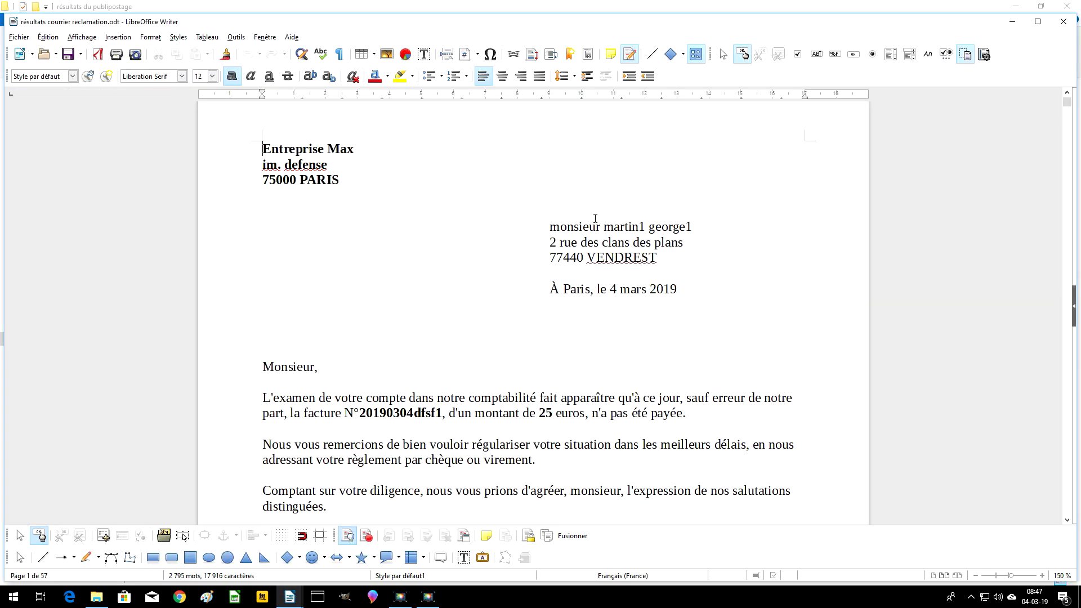
Step: Examine the address, salutation, invoice number and amount in the first merged letters
{"action": "scroll", "coordinate": [583, 307], "scroll_direction": "down", "scroll_amount": 3}
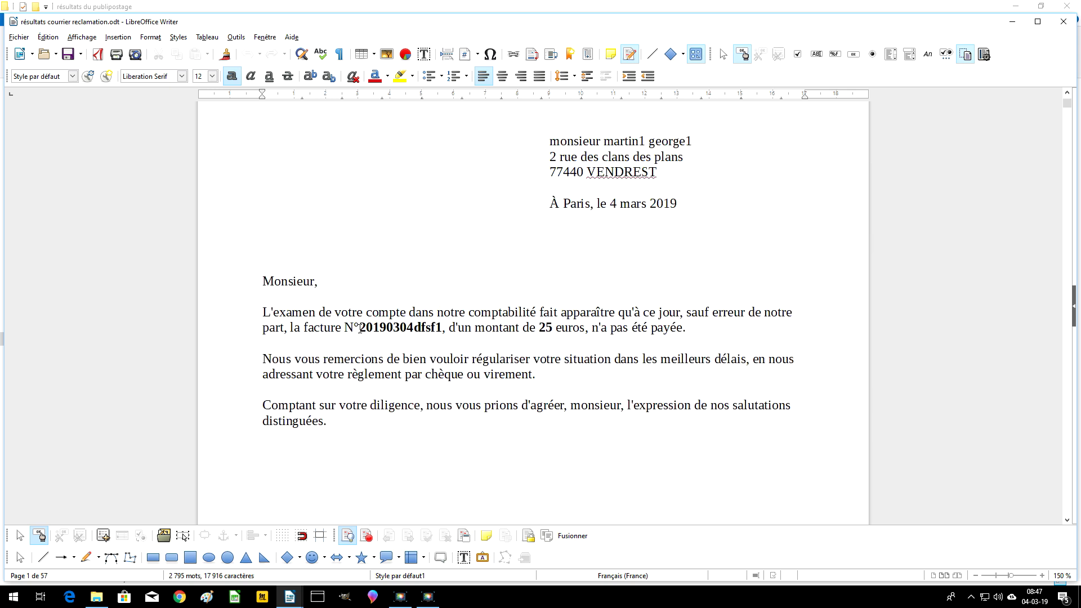
{"action": "scroll", "coordinate": [512, 326], "scroll_direction": "down", "scroll_amount": 3}
{"action": "scroll", "coordinate": [376, 268], "scroll_direction": "down", "scroll_amount": 20}
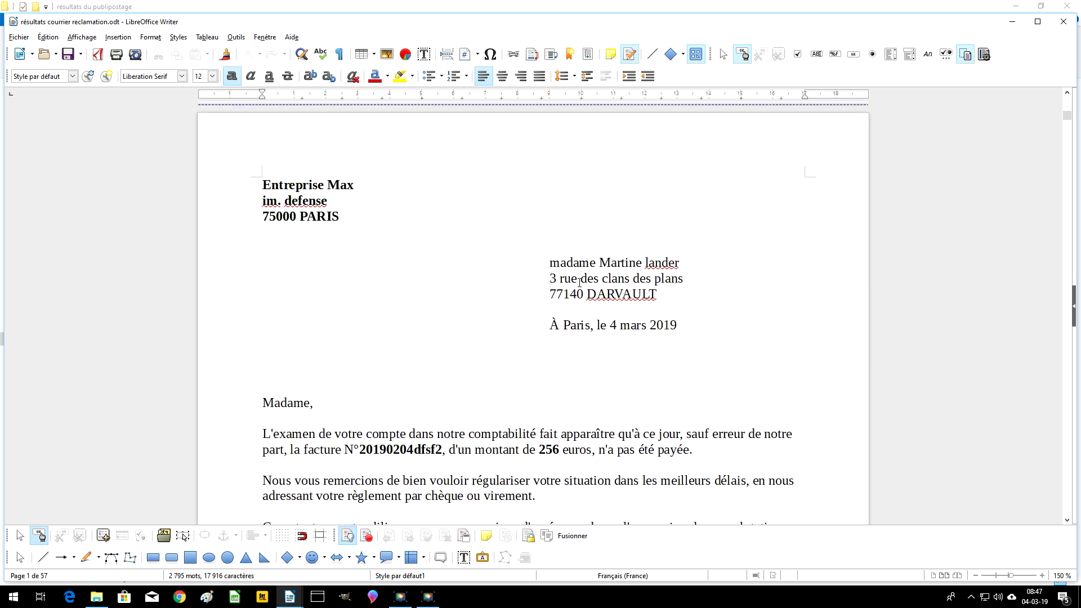
{"action": "scroll", "coordinate": [580, 282], "scroll_direction": "down", "scroll_amount": 3}
{"action": "scroll", "coordinate": [488, 288], "scroll_direction": "down", "scroll_amount": 20}
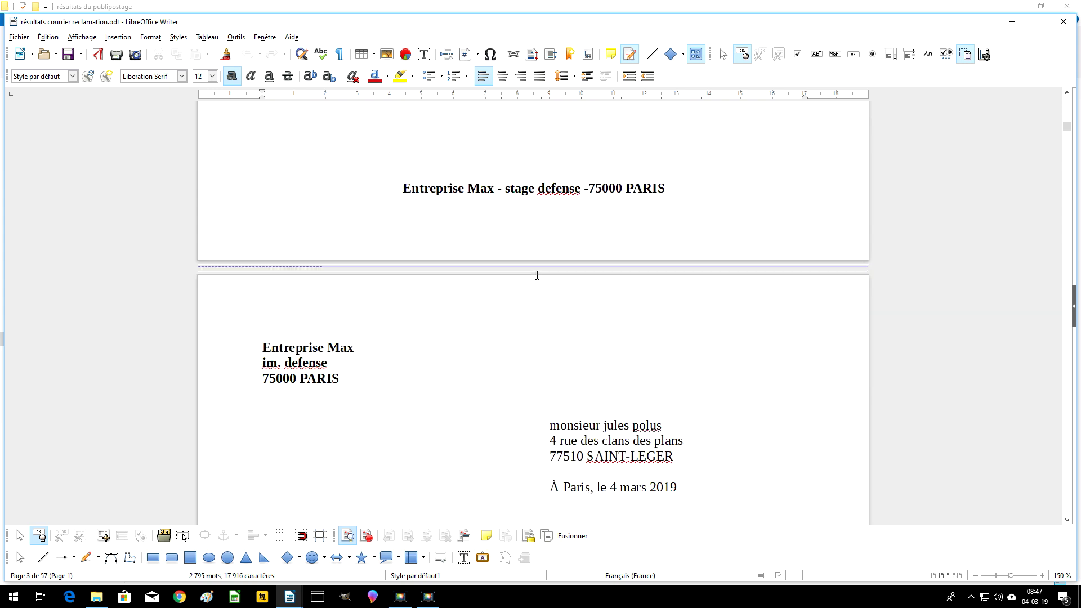
Step: Preview the merged letters as printed pages in a grid eight pages wide, and close the preview
{"action": "left_click", "coordinate": [135, 54]}
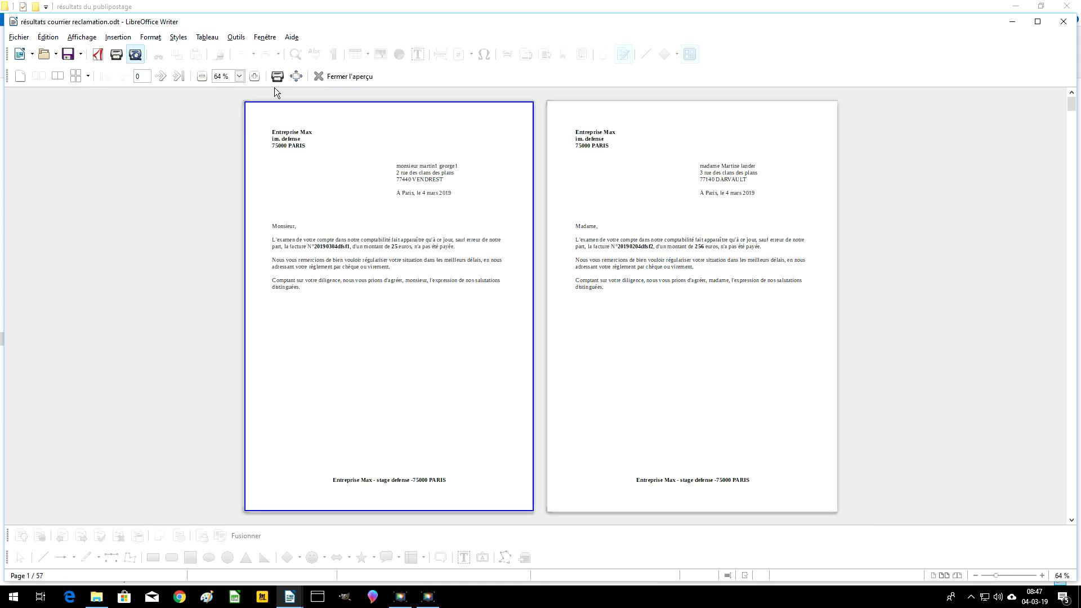
{"action": "left_click", "coordinate": [76, 76]}
{"action": "left_click", "coordinate": [134, 149]}
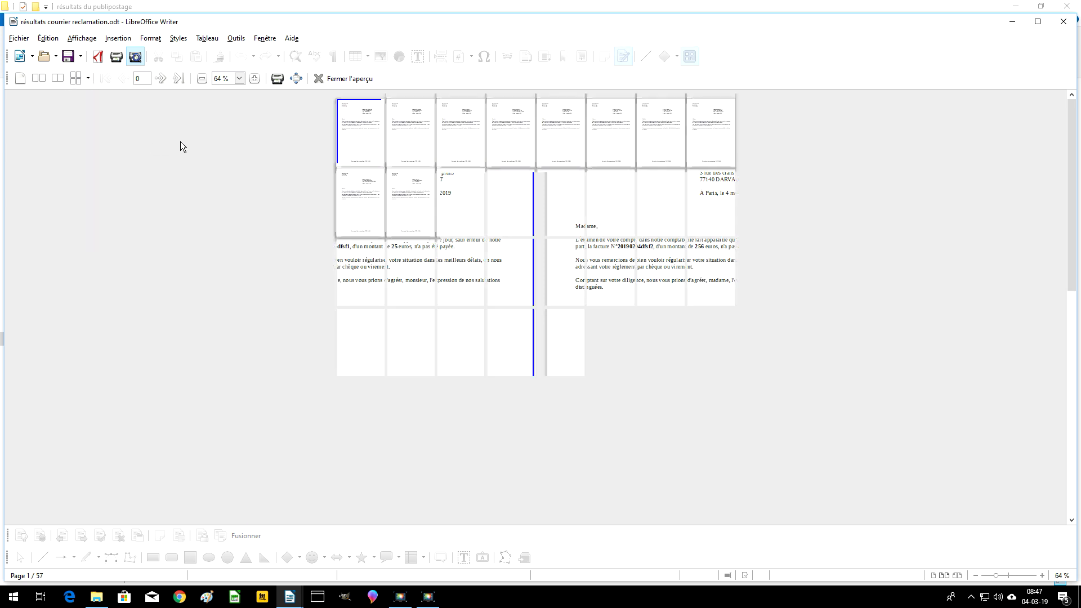
{"action": "left_click", "coordinate": [358, 80]}
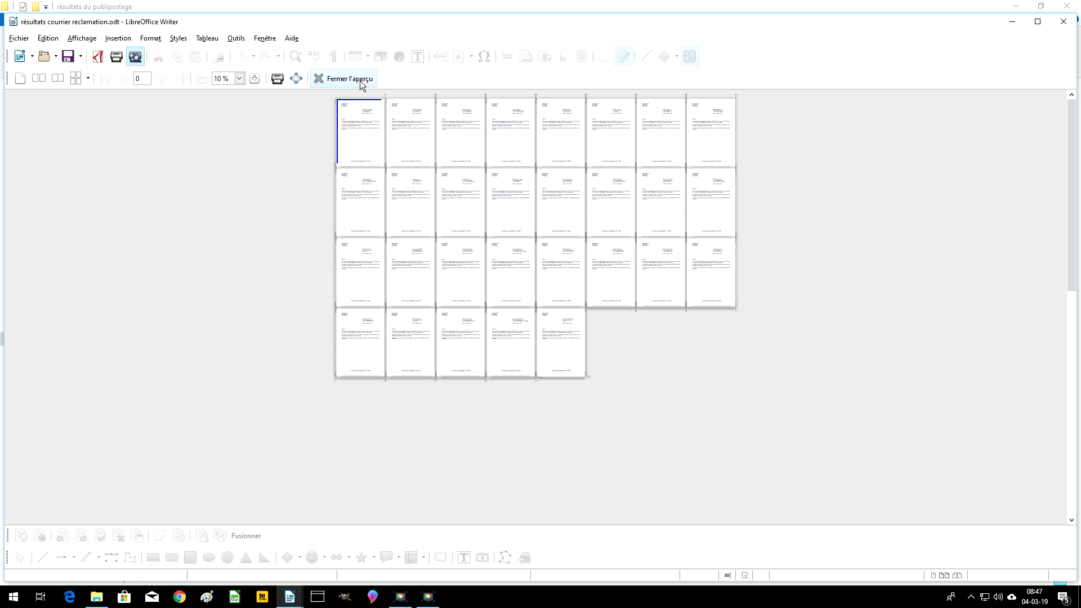